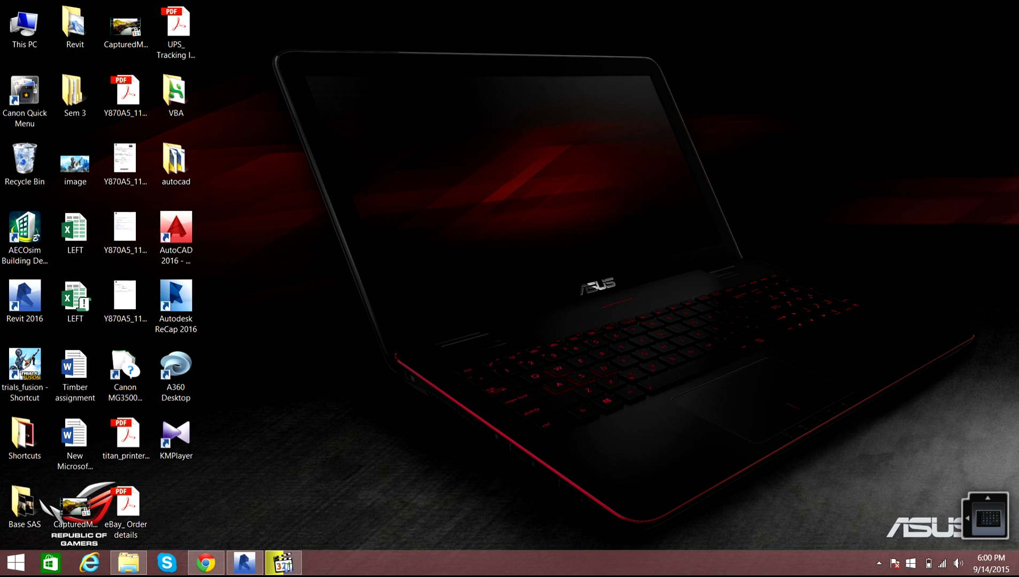
Close the KMPlayer window and bring Revit back up on the 0-BASEMENT structural plan
mouse_move(283, 563)
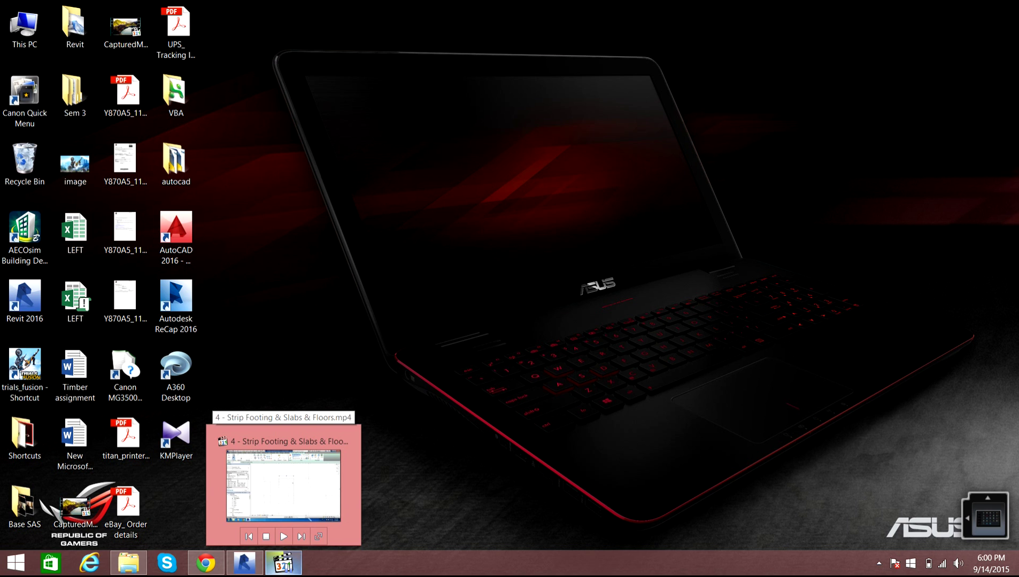
right_click(284, 563)
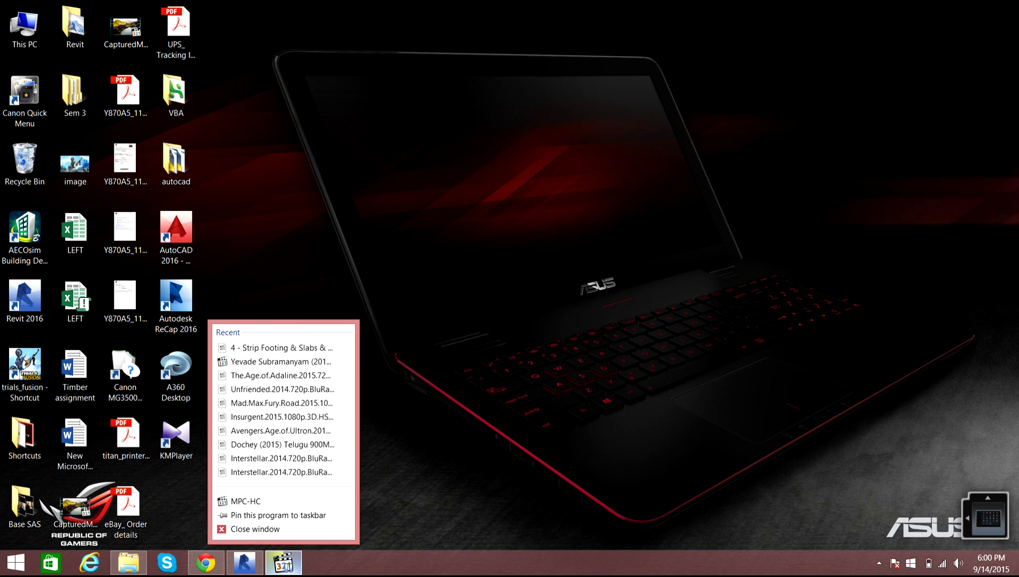
left_click(251, 538)
left_click(245, 563)
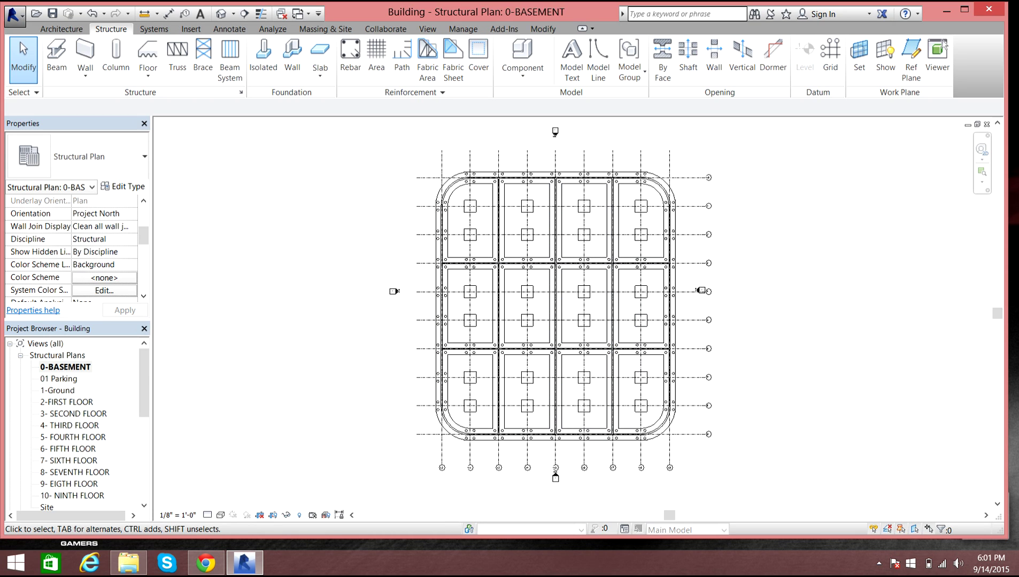
scroll(143, 383, "down", 5)
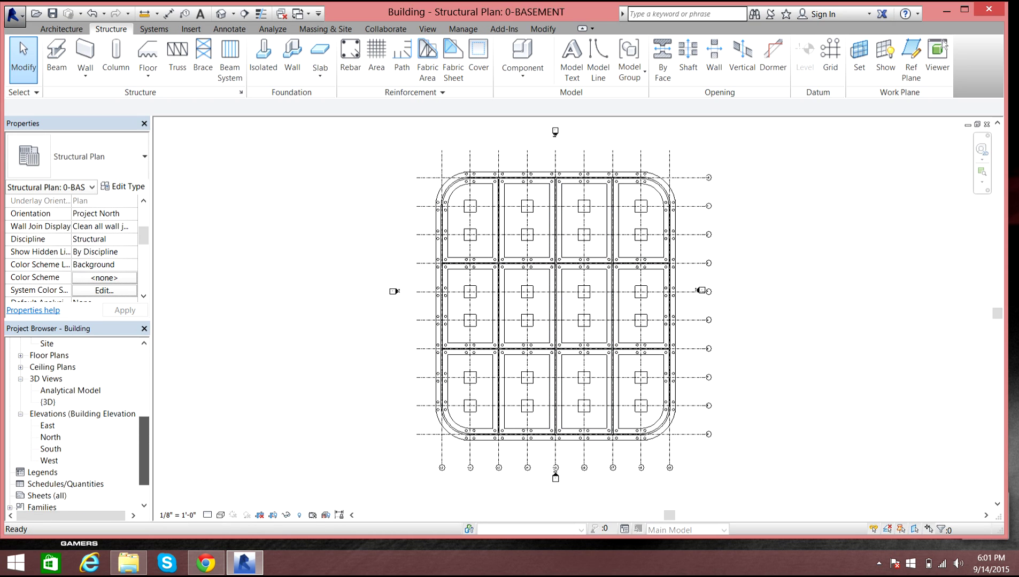
double_click(49, 461)
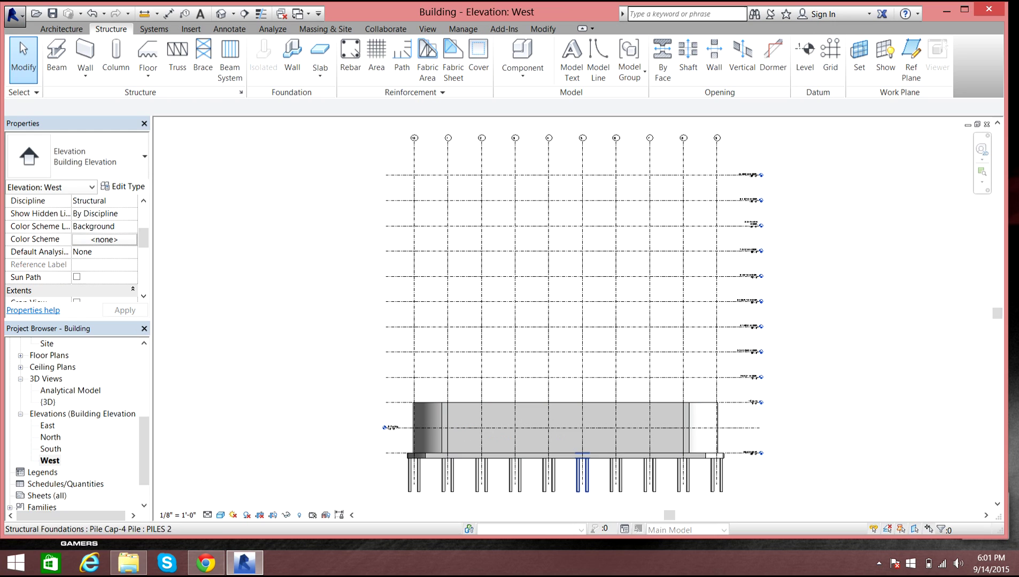
left_click_drag(144, 451, 144, 384)
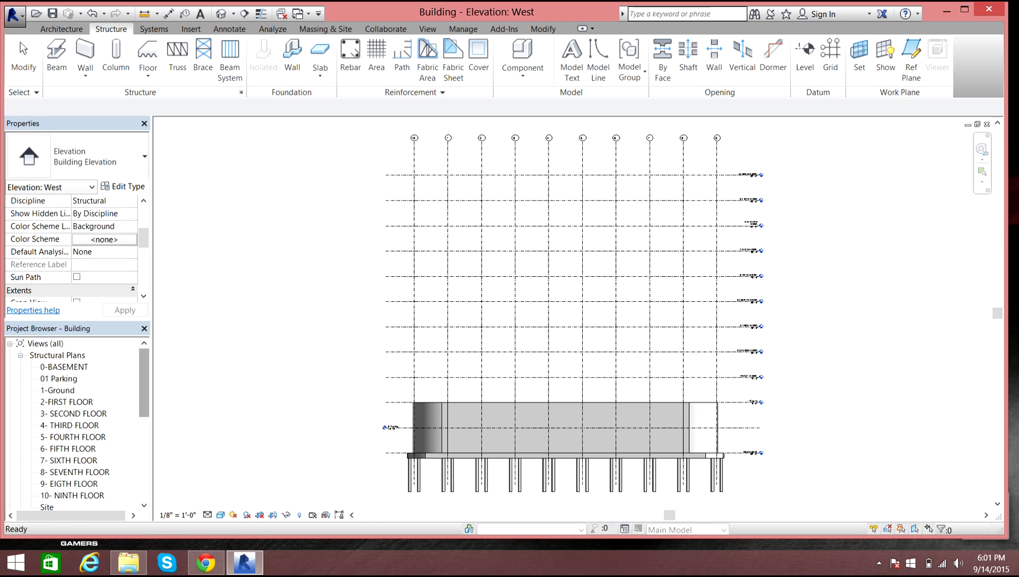
left_click_drag(143, 383, 144, 446)
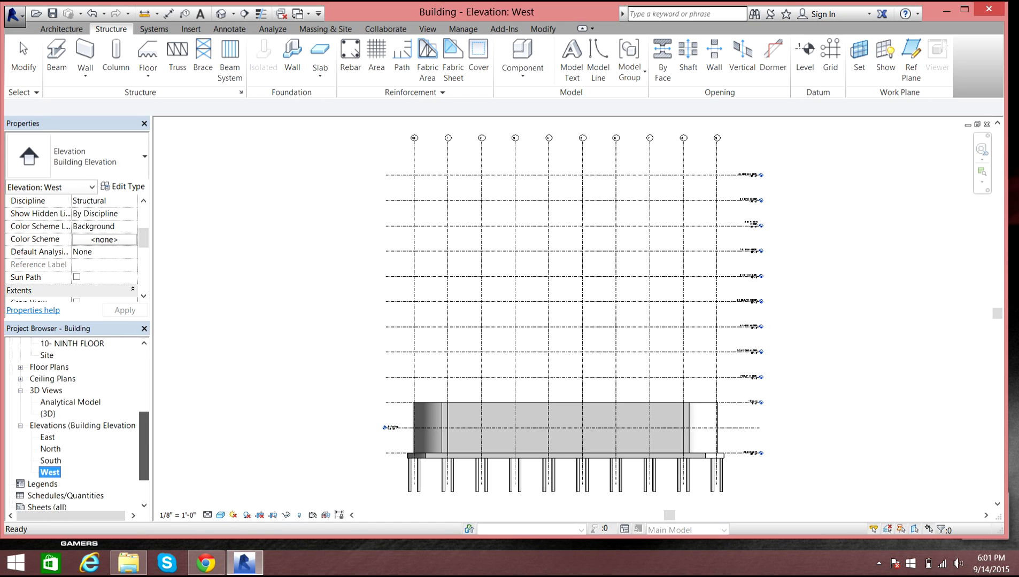
scroll(80, 423, "up", 2)
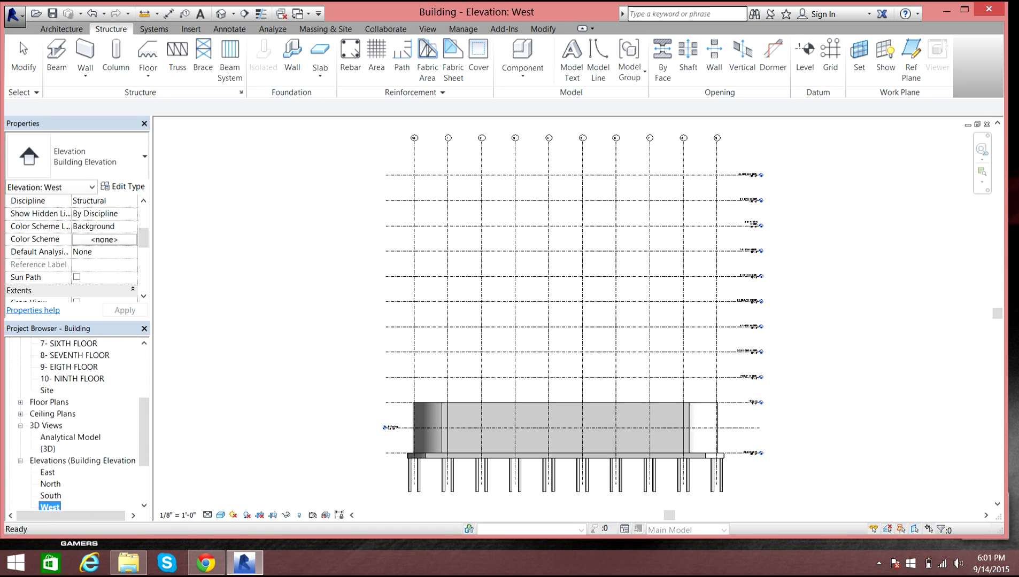
scroll(391, 427, "up", 6)
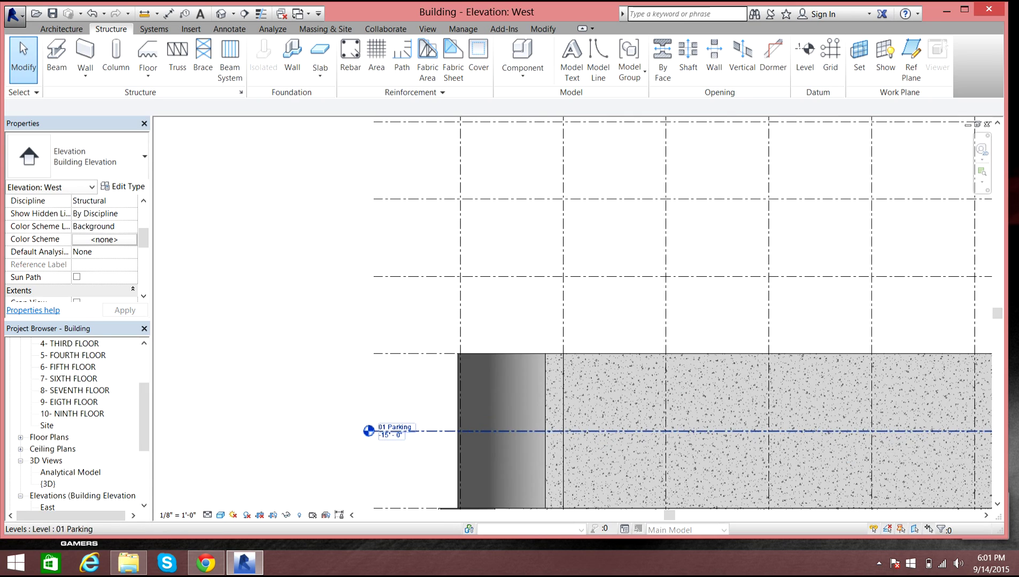
scroll(381, 417, "down", 6)
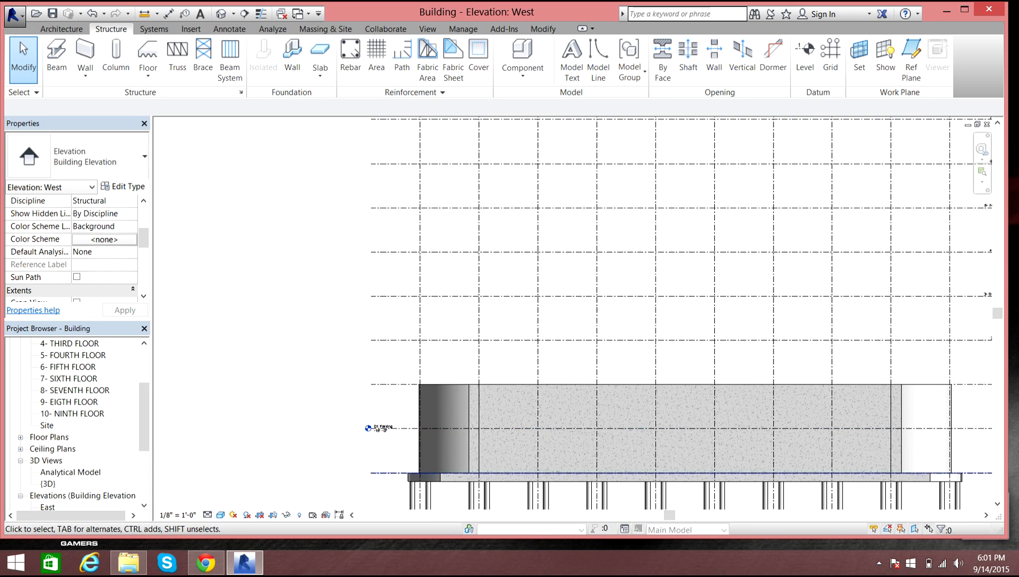
scroll(385, 443, "up", 6)
scroll(363, 420, "down", 5)
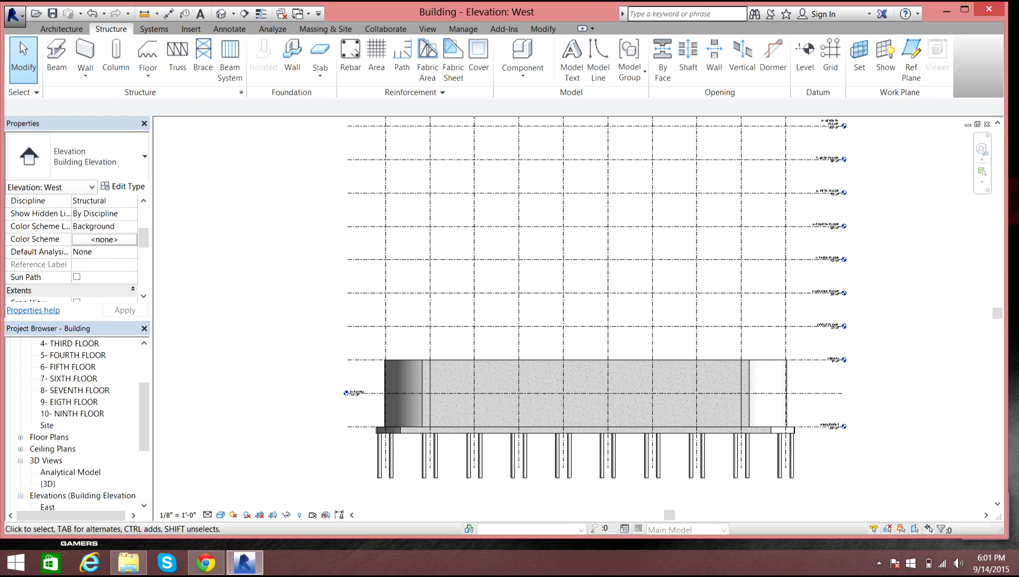
scroll(454, 300, "down", 3)
middle_click_drag(456, 221, 450, 285)
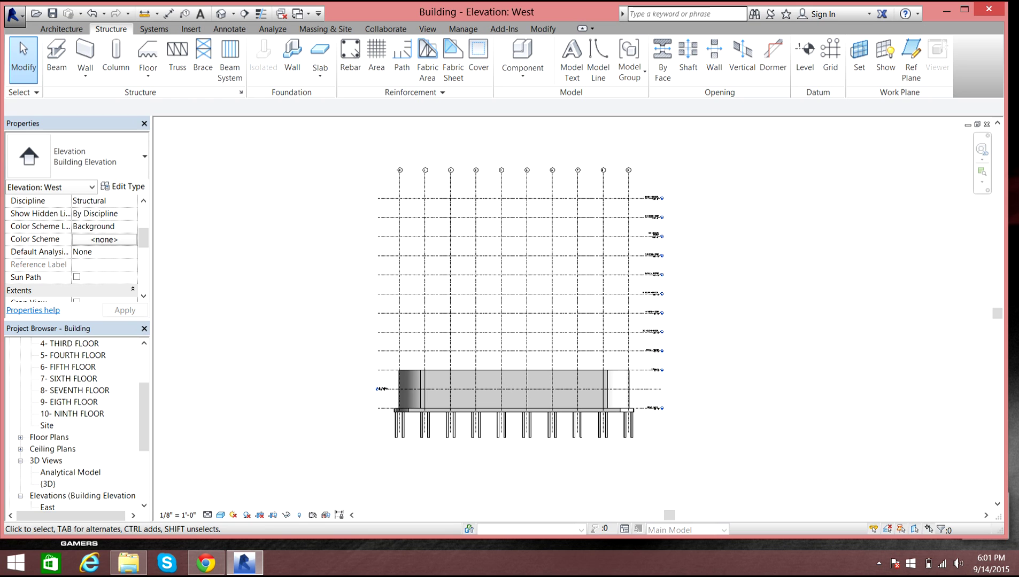
scroll(75, 423, "up", 3)
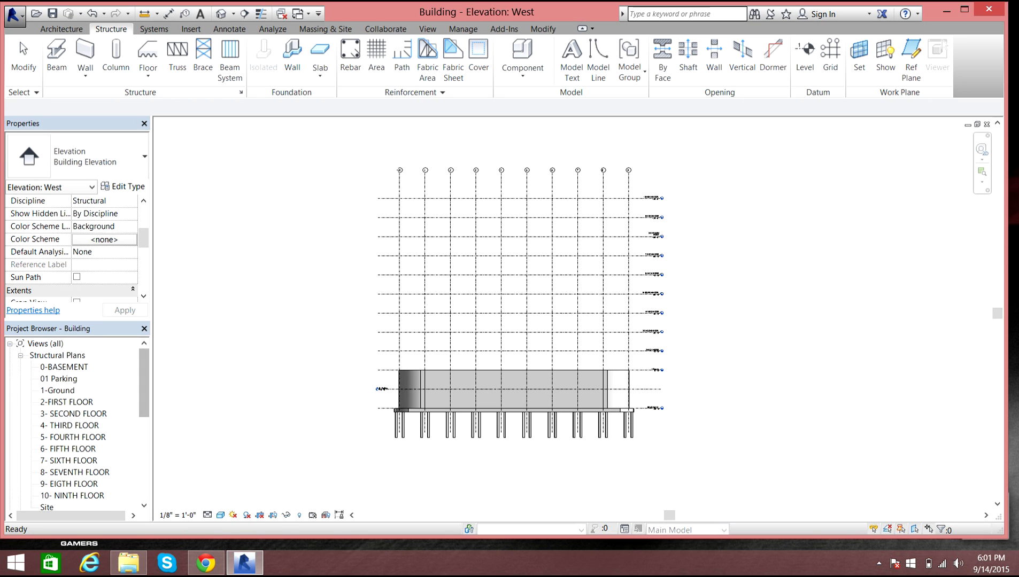
left_click(64, 367)
double_click(64, 367)
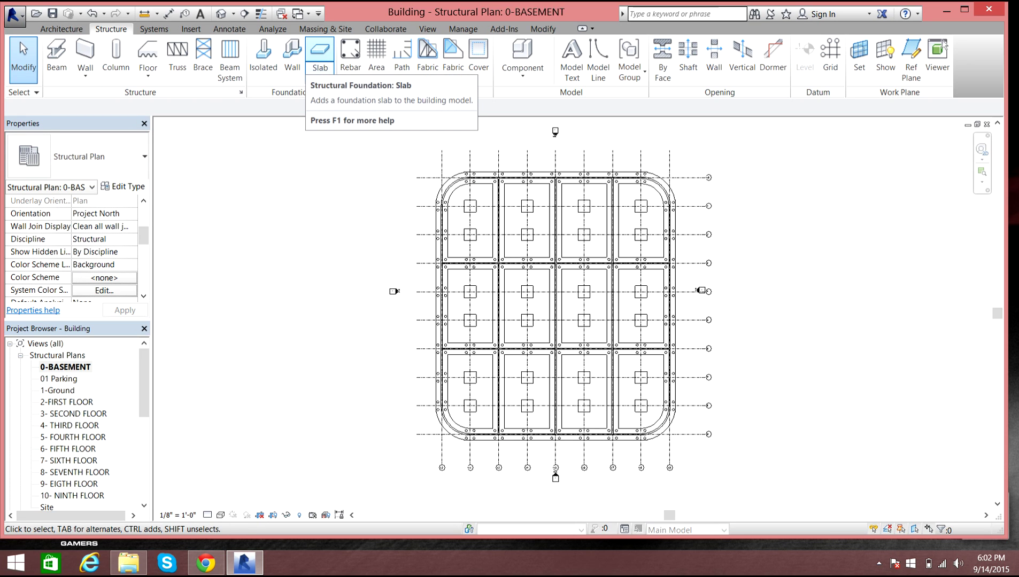
Start a Structural Foundation: Slab and save the project from the reminder prompt
left_click(320, 72)
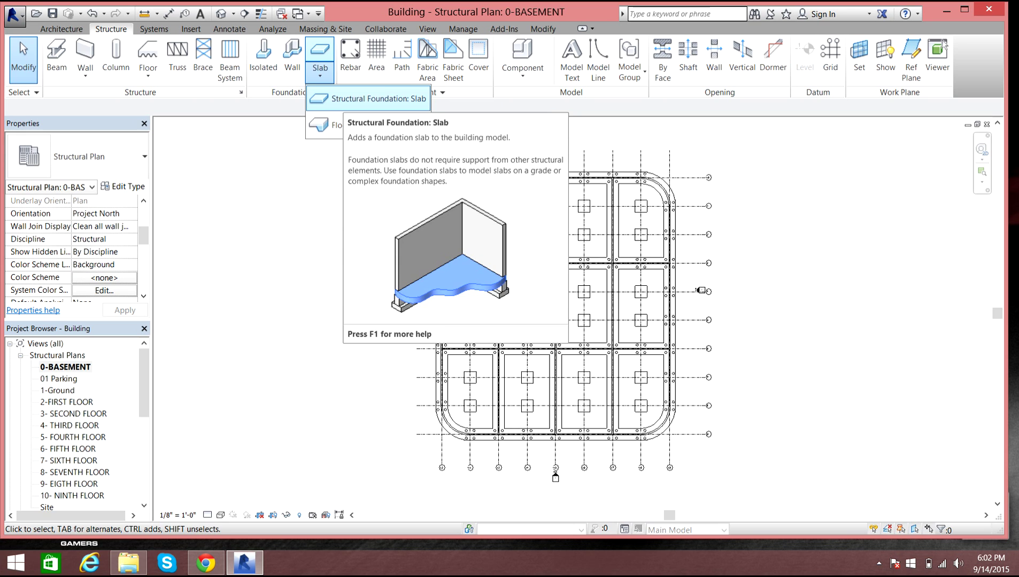
left_click(374, 99)
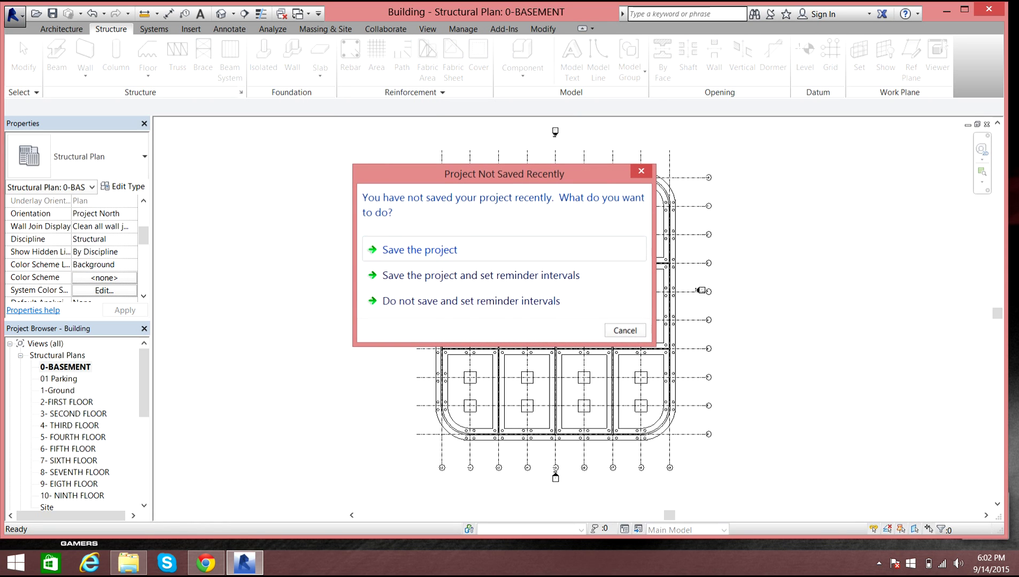
key("Return")
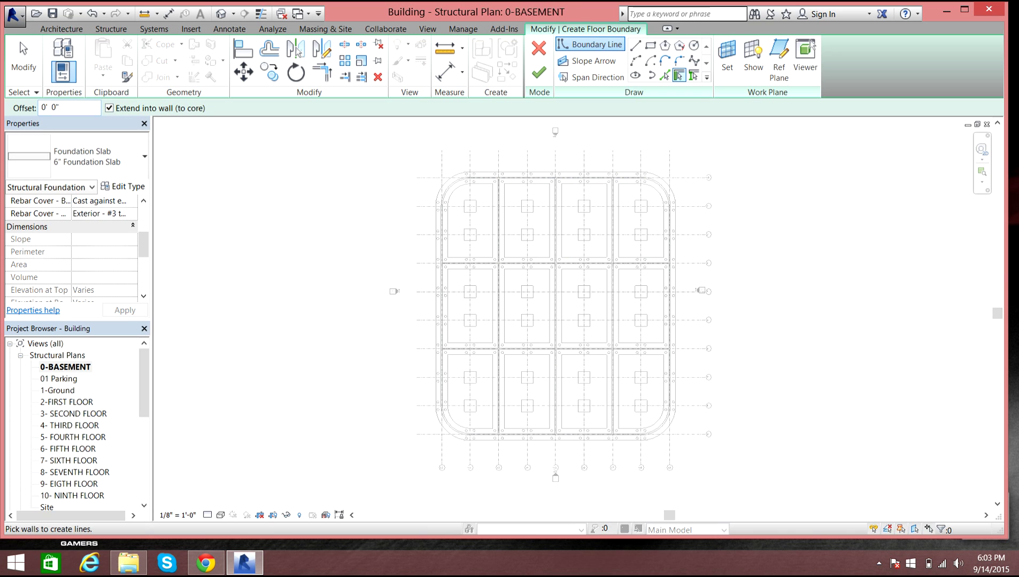
Zoom in and out around the top basement wall on the 0-BASEMENT plan
scroll(547, 170, "up", 8)
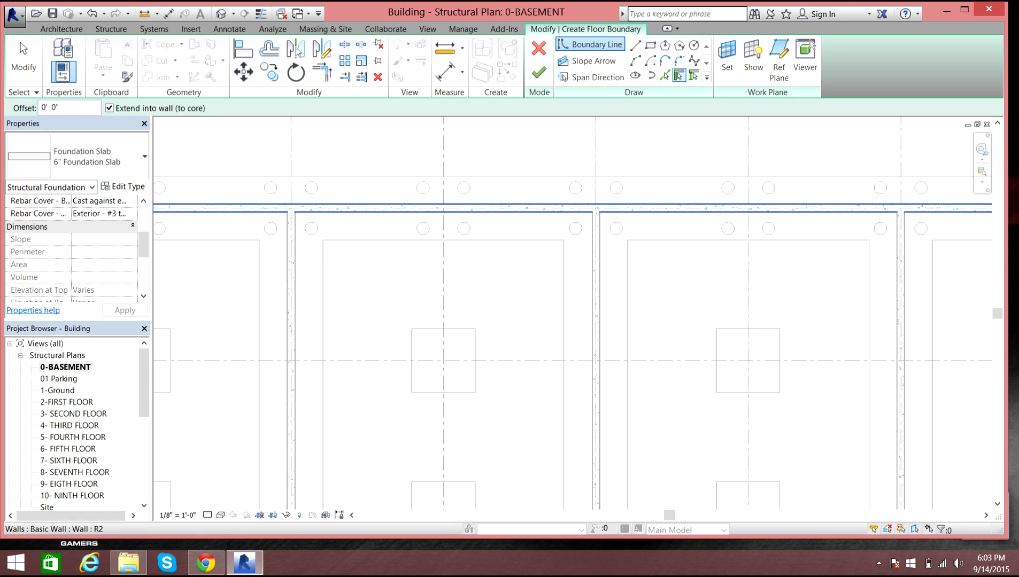
scroll(627, 211, "down", 3)
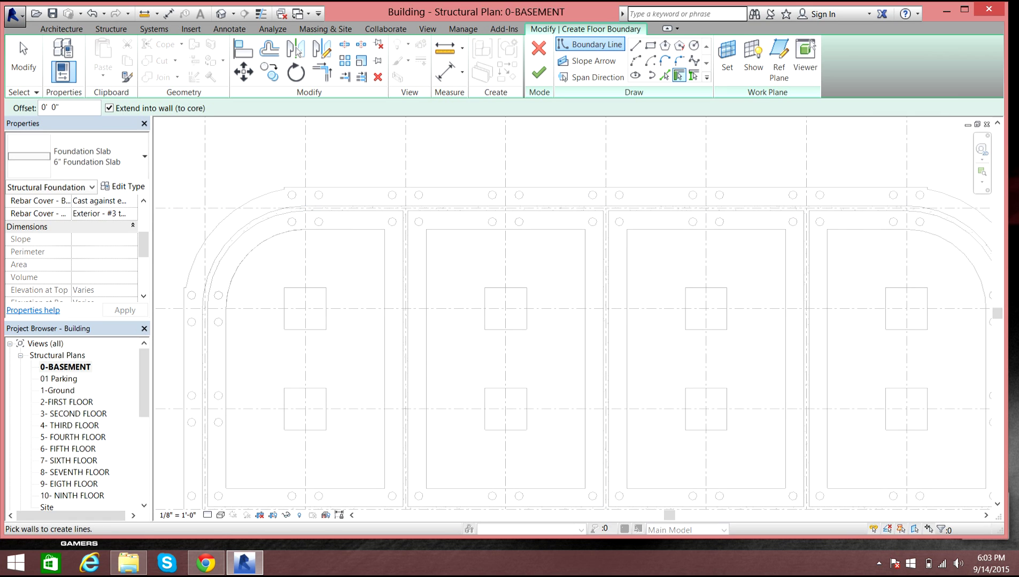
scroll(391, 241, "down", 3)
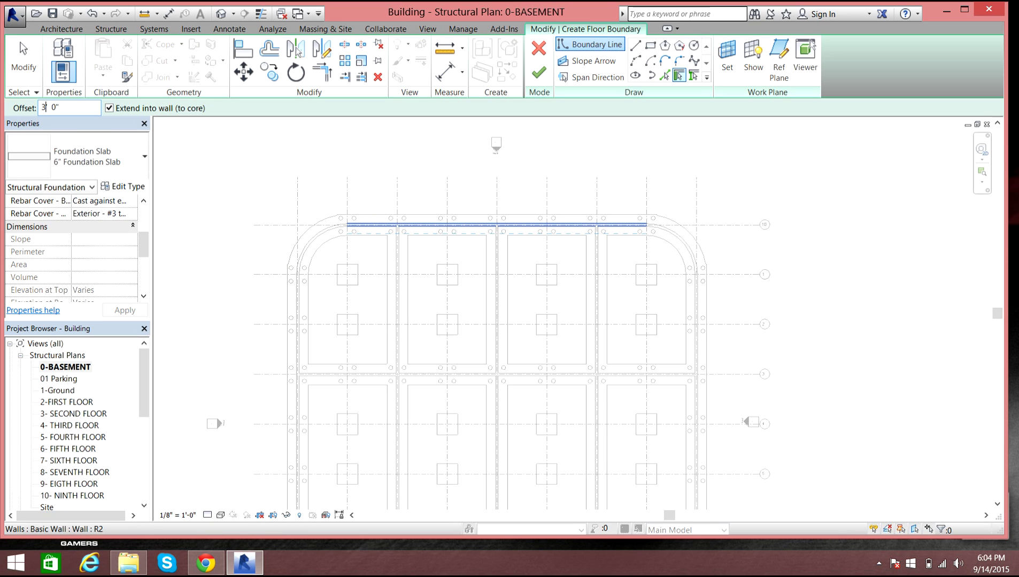
scroll(443, 230, "up", 3)
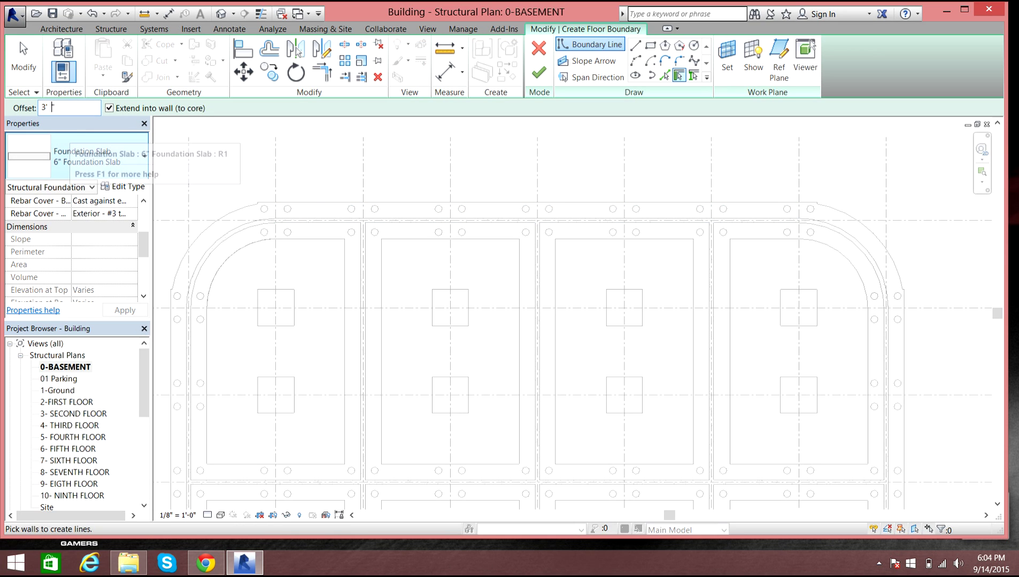
Change the Pick Walls offset from 3' 5" to 3' 8"
type("5")
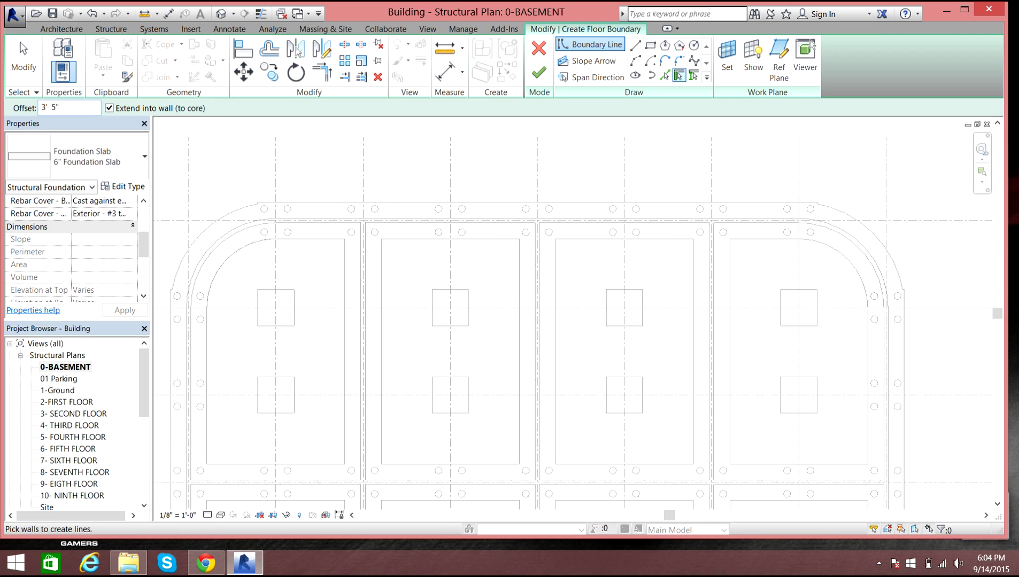
key("BackSpace")
type("6")
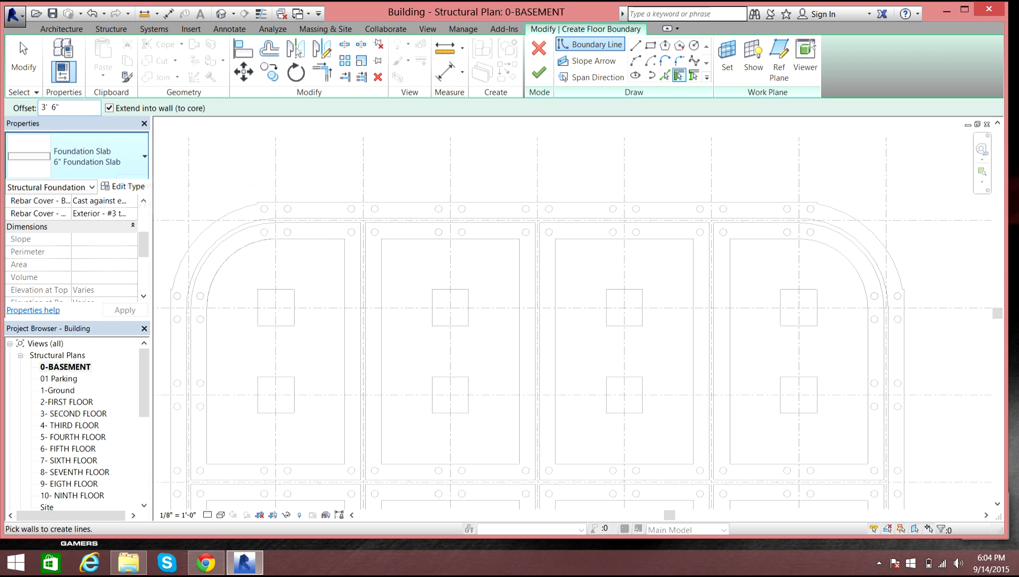
key("BackSpace")
key("BackSpace")
type("8\"")
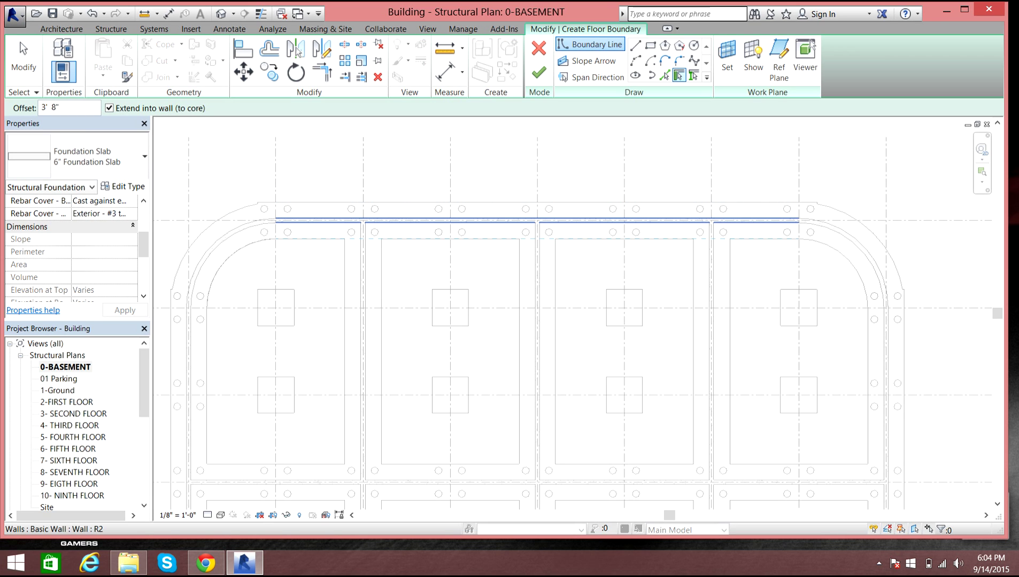
Pick the top wall and the top-right curved wall as the first boundary segments
scroll(536, 226, "up", 6)
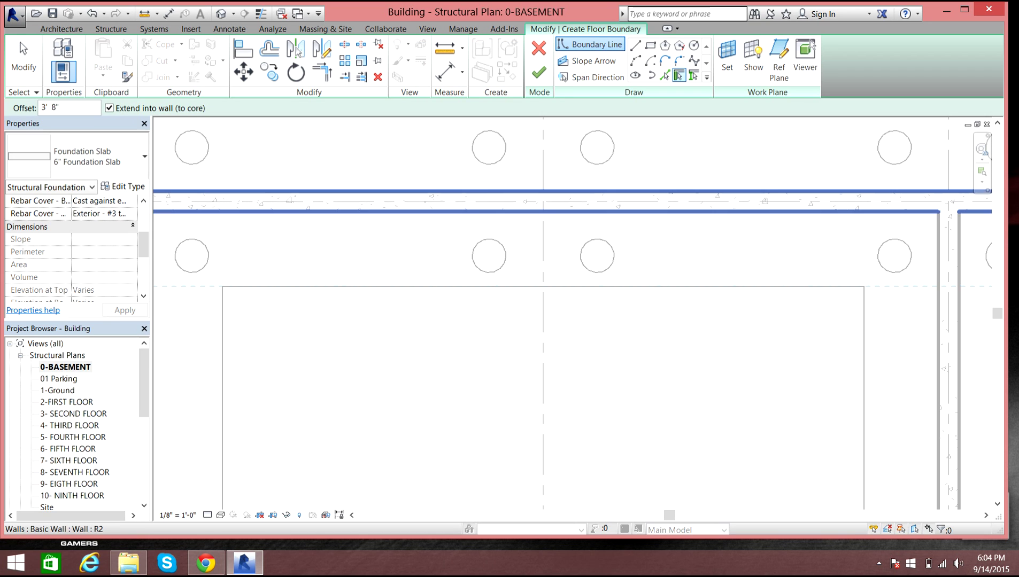
scroll(536, 201, "down", 4)
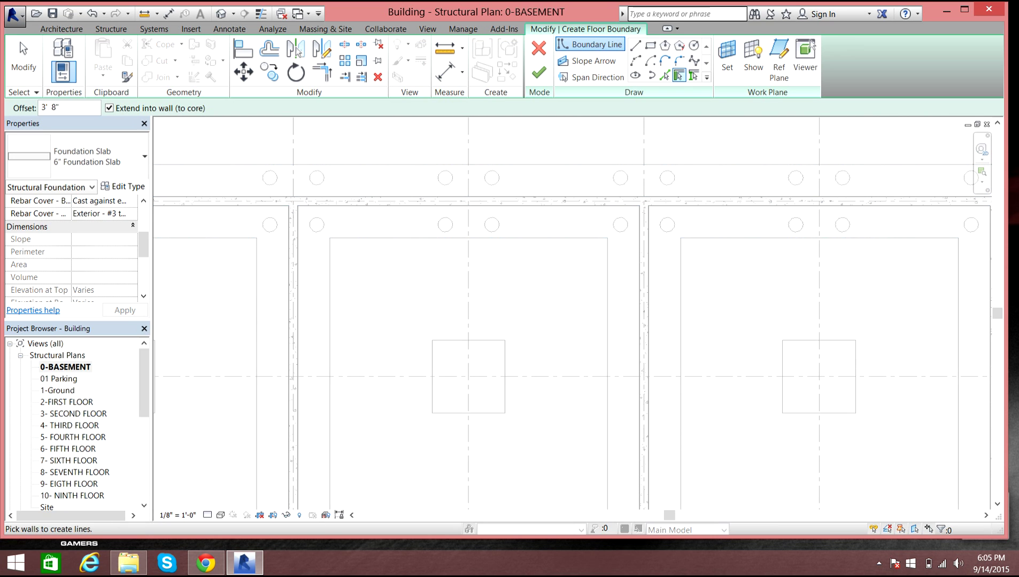
scroll(312, 209, "up", 5)
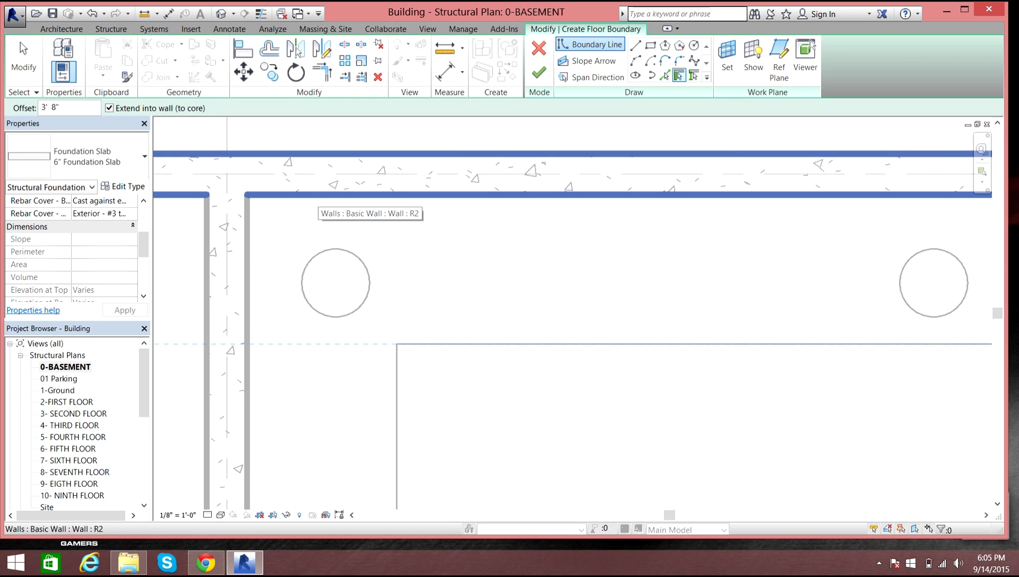
scroll(315, 203, "down", 6)
scroll(364, 246, "down", 4)
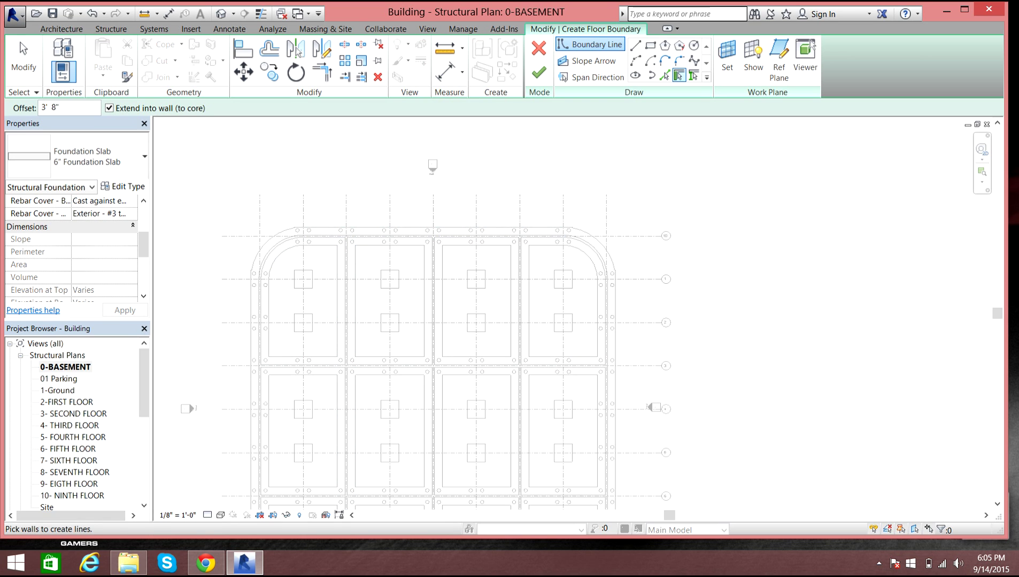
scroll(520, 235, "up", 5)
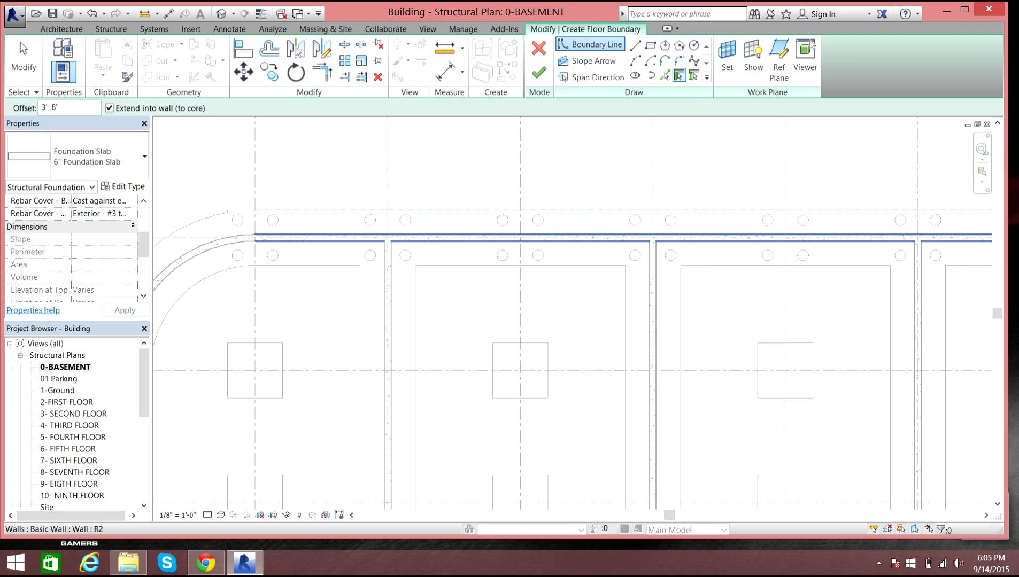
left_click(265, 235)
scroll(264, 240, "down", 4)
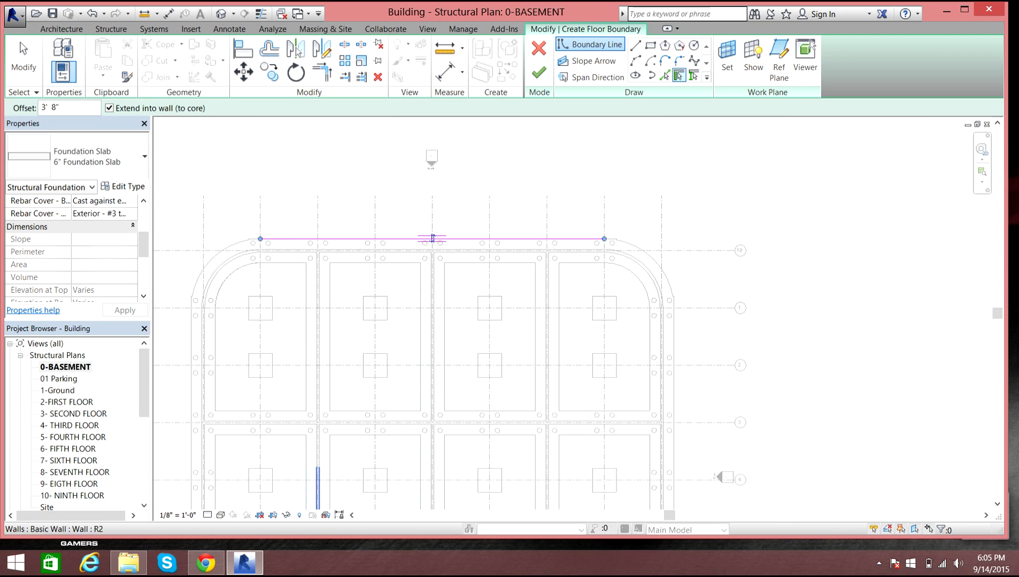
left_click(649, 273)
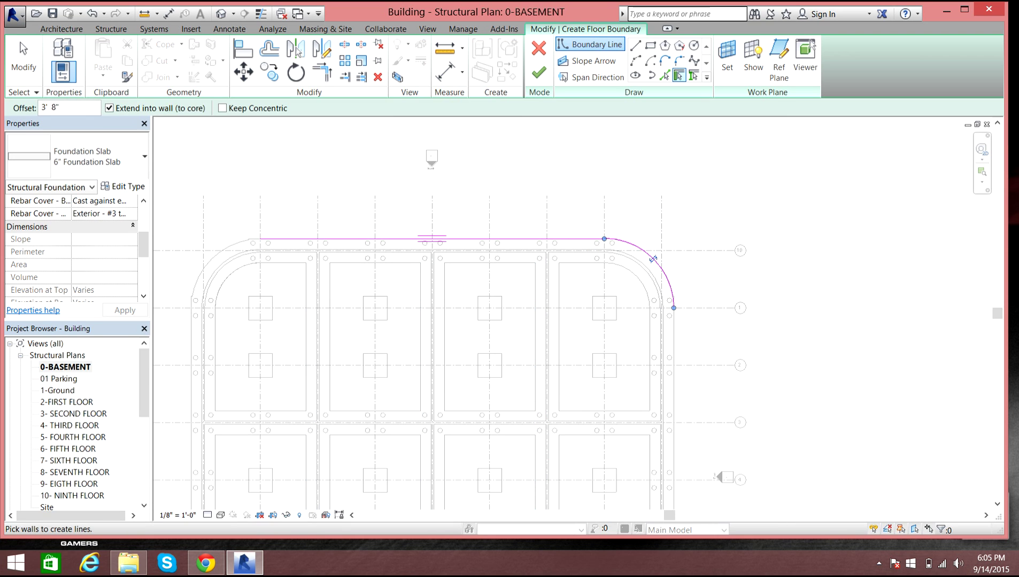
Pick the right, bottom and left walls and remaining curved corners to close the loop
scroll(673, 263, "down", 4)
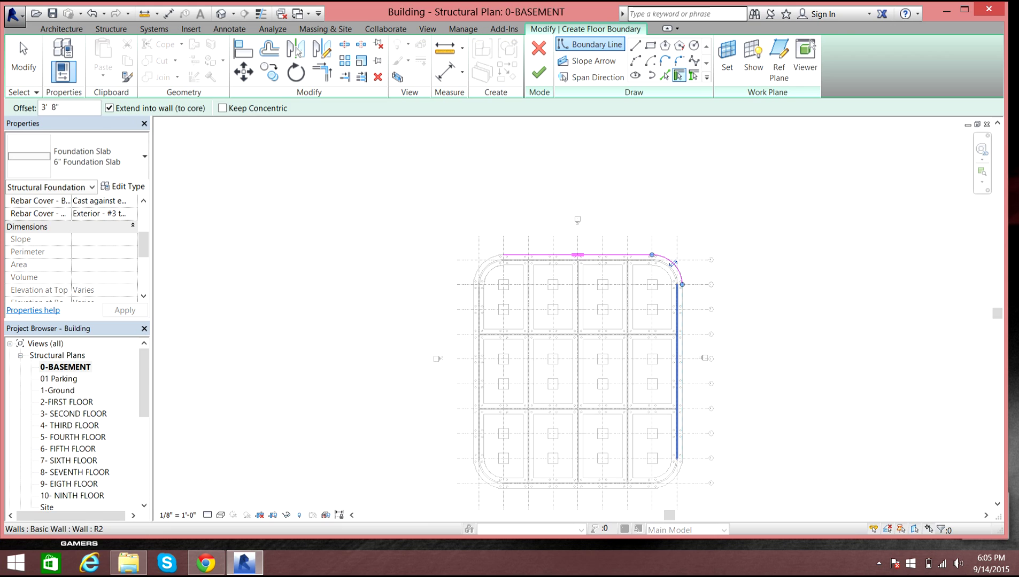
left_click(678, 371)
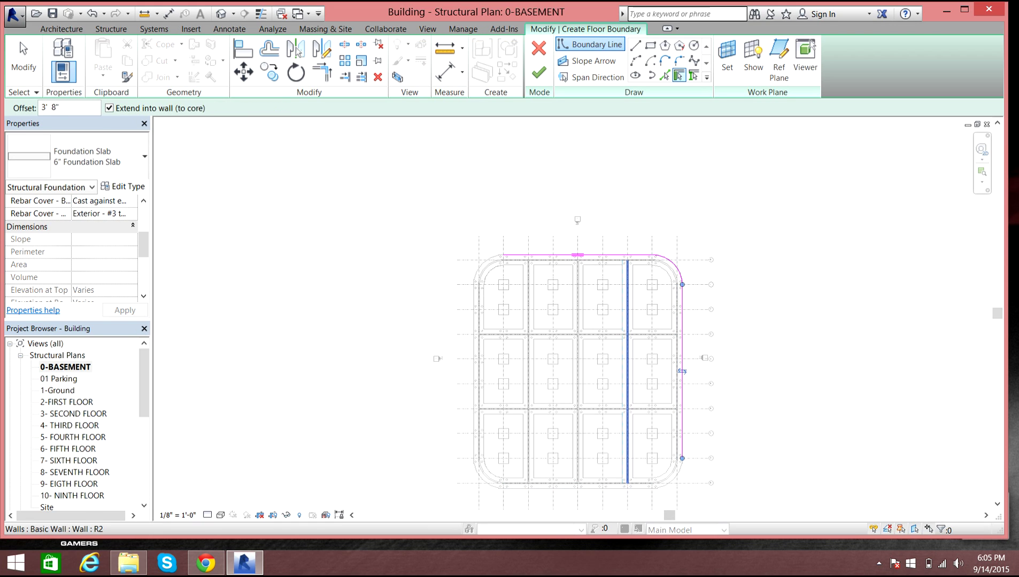
left_click(674, 471)
left_click(578, 488)
left_click(482, 480)
left_click(481, 477)
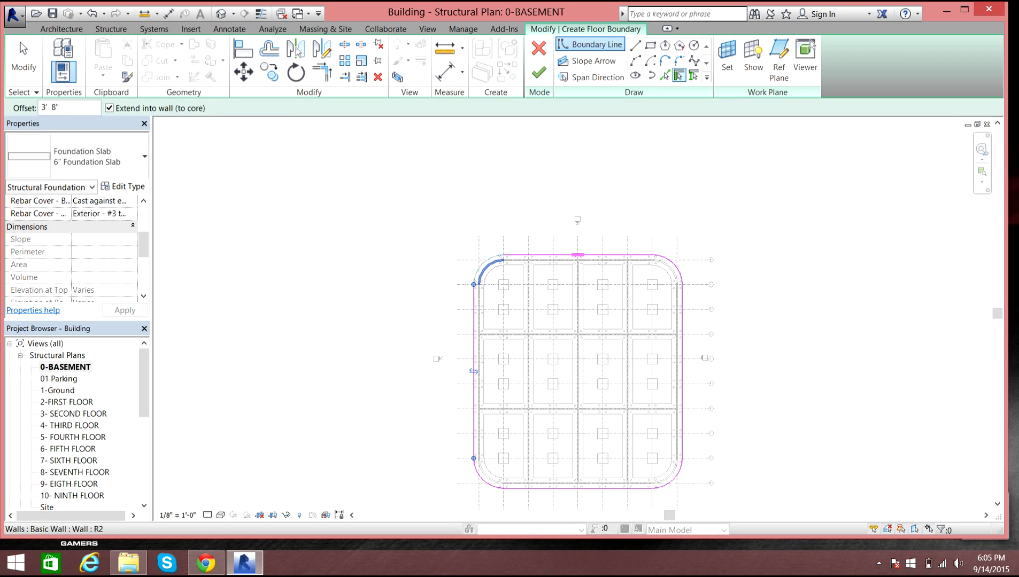
left_click(482, 263)
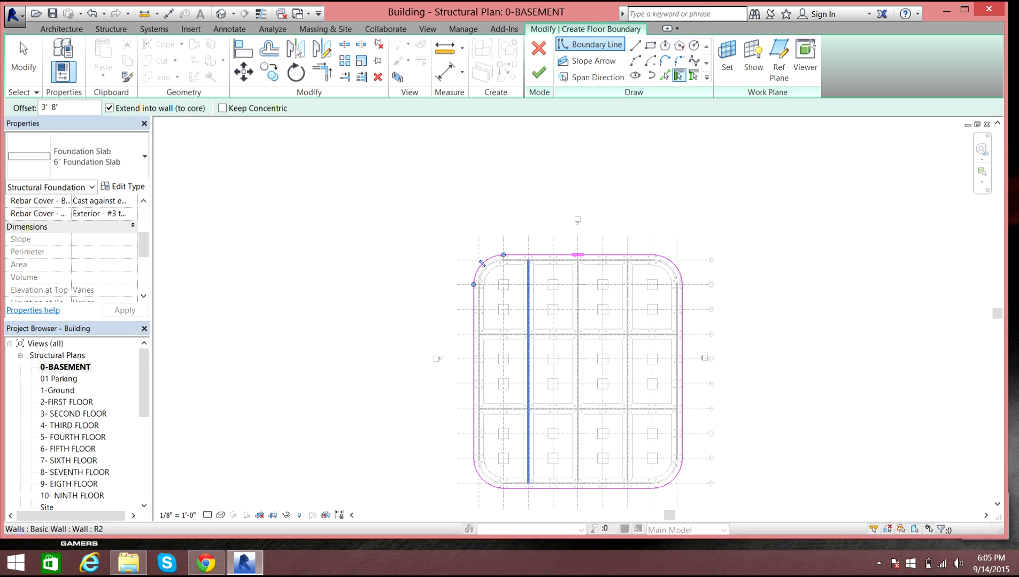
scroll(528, 320, "up", 4)
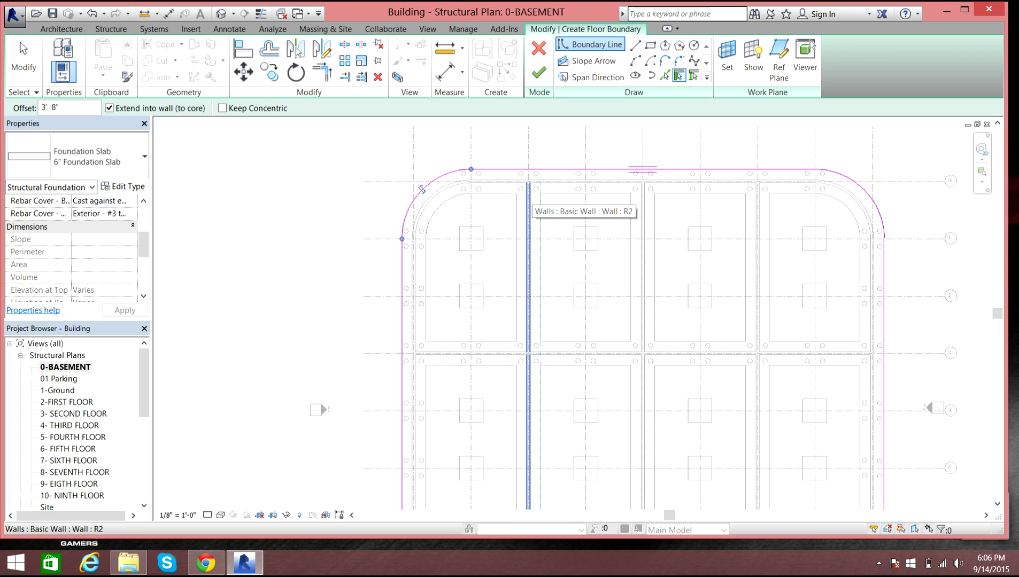
scroll(422, 189, "down", 5)
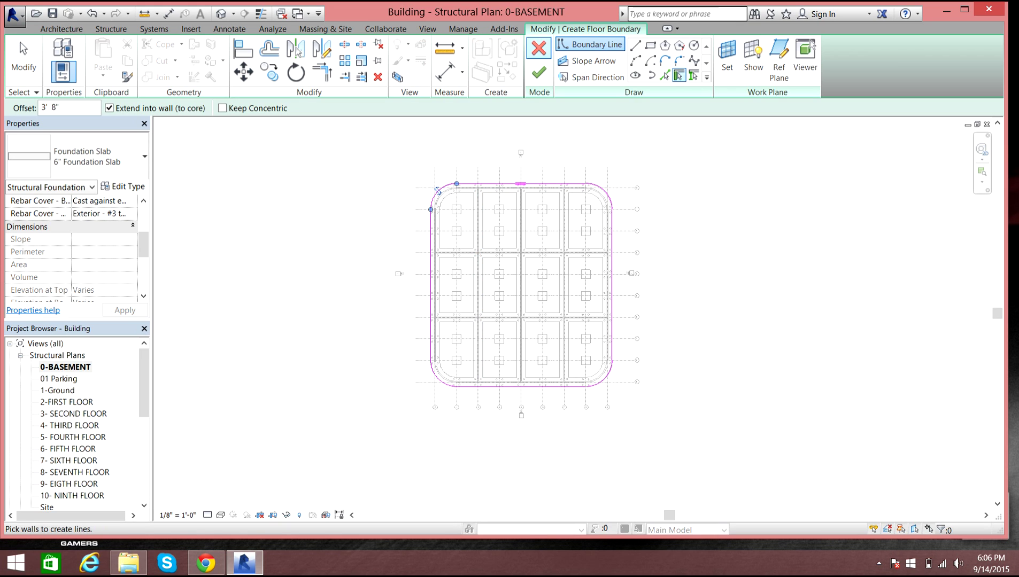
Finish the sketch to create the 6" Foundation Slab
left_click(538, 72)
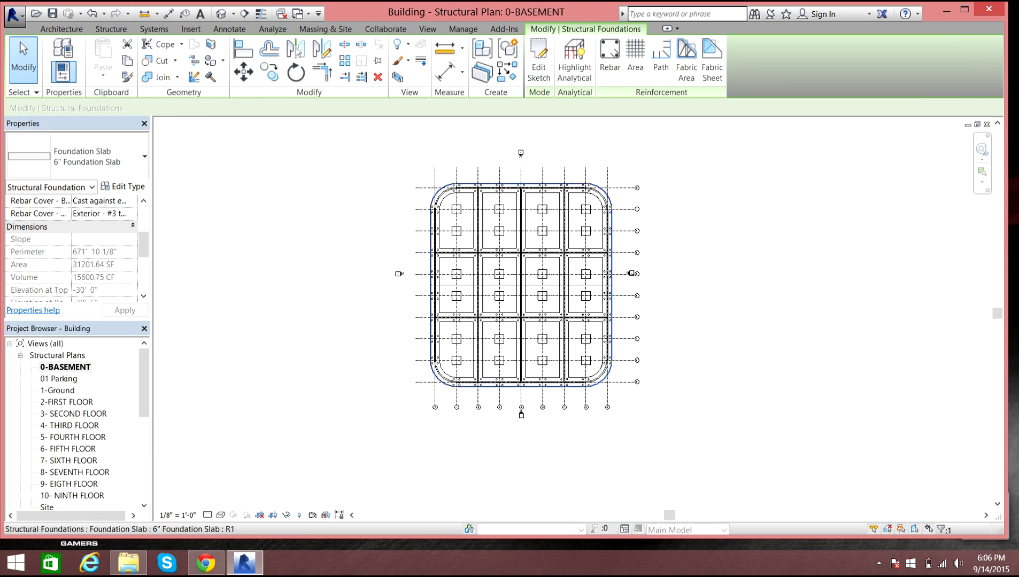
scroll(486, 249, "up", 3)
scroll(450, 329, "down", 3)
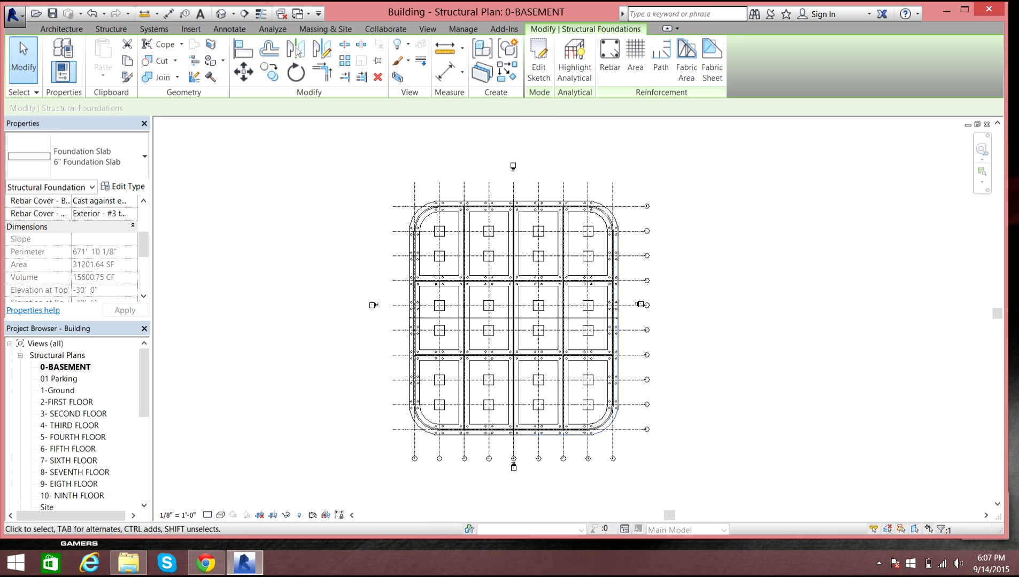
Preview the plan Shaded and in another style, settle on Wireframe, then open the default 3D view
left_click(221, 515)
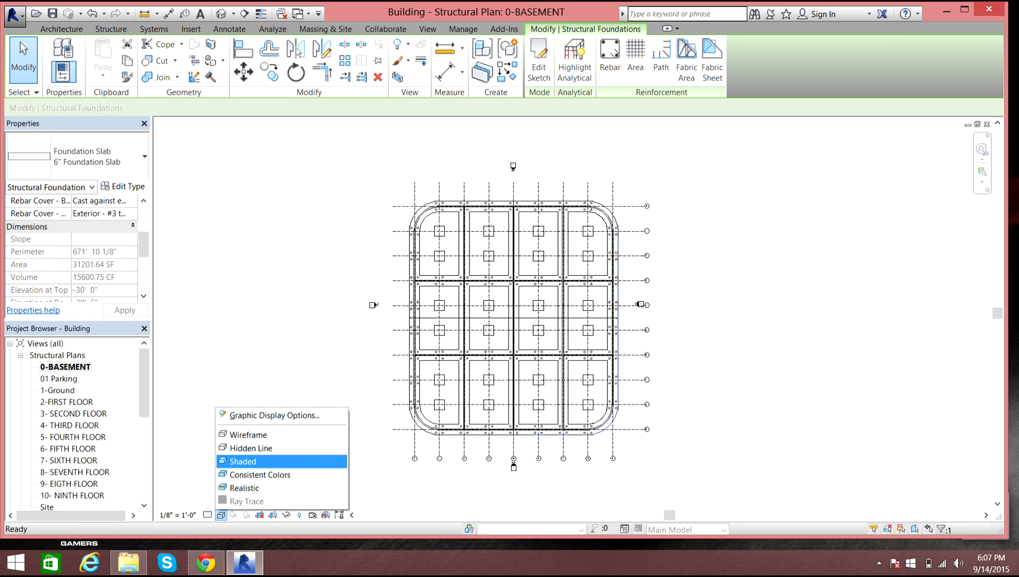
left_click(241, 463)
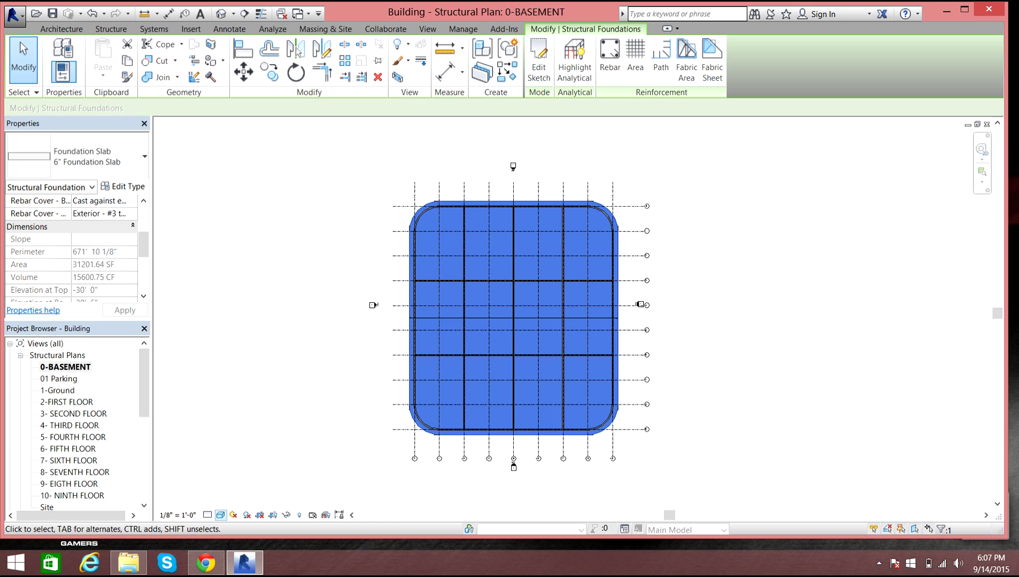
left_click(220, 515)
left_click(240, 449)
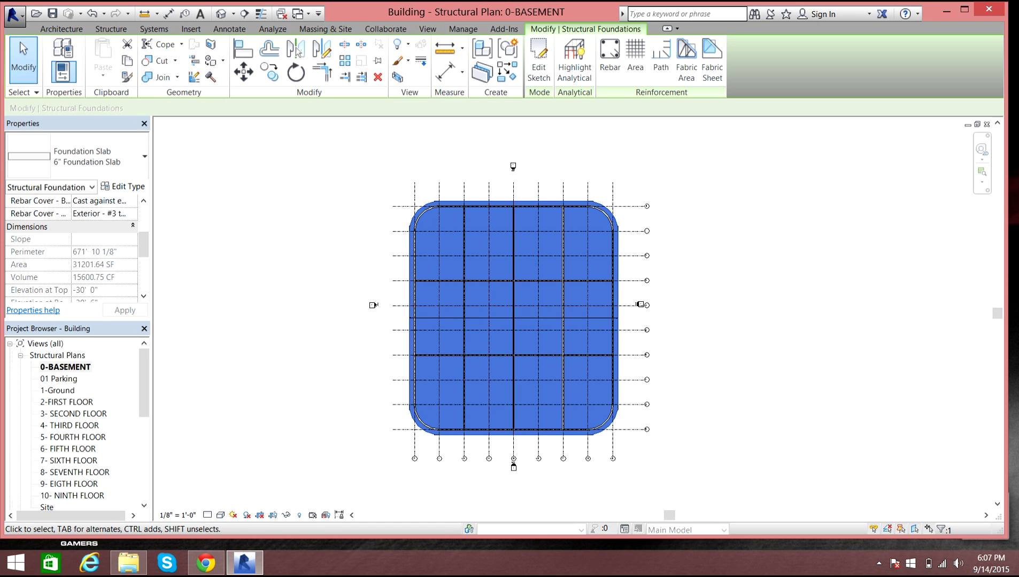
left_click(220, 515)
left_click(241, 434)
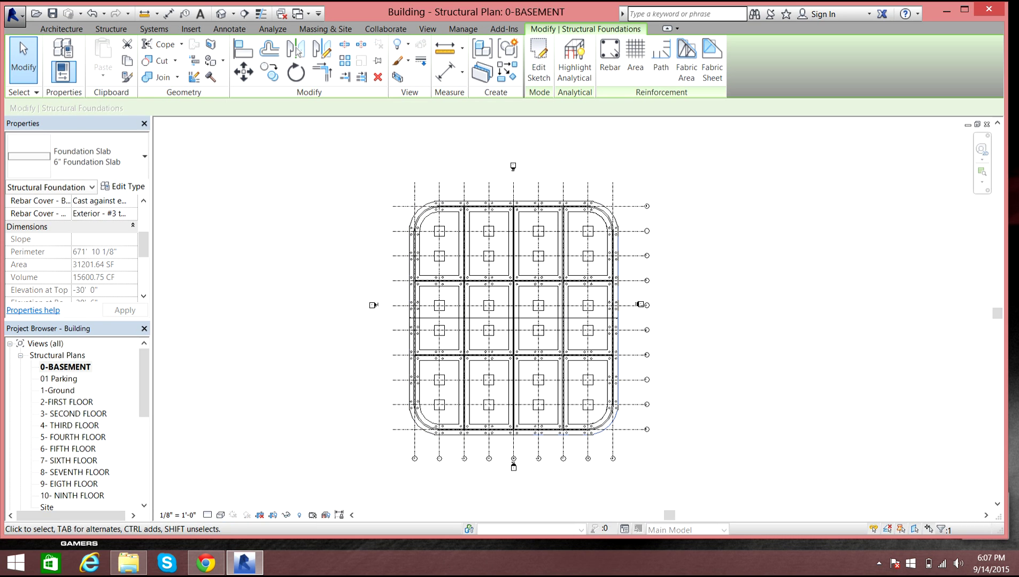
left_click(220, 13)
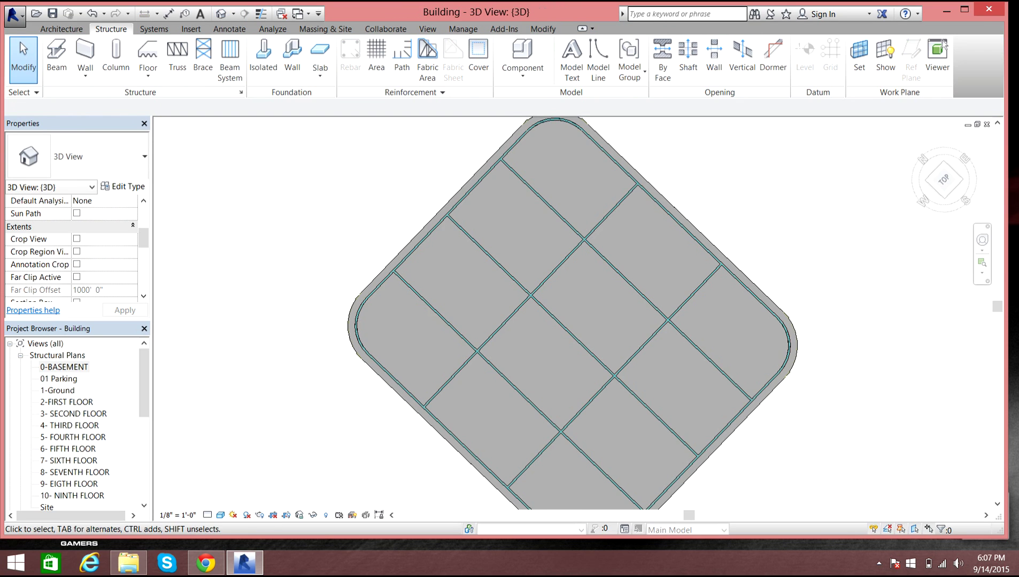
Orbit the 3D model from top-front and front-right isometric angles to inspect walls and piles
left_click(944, 198)
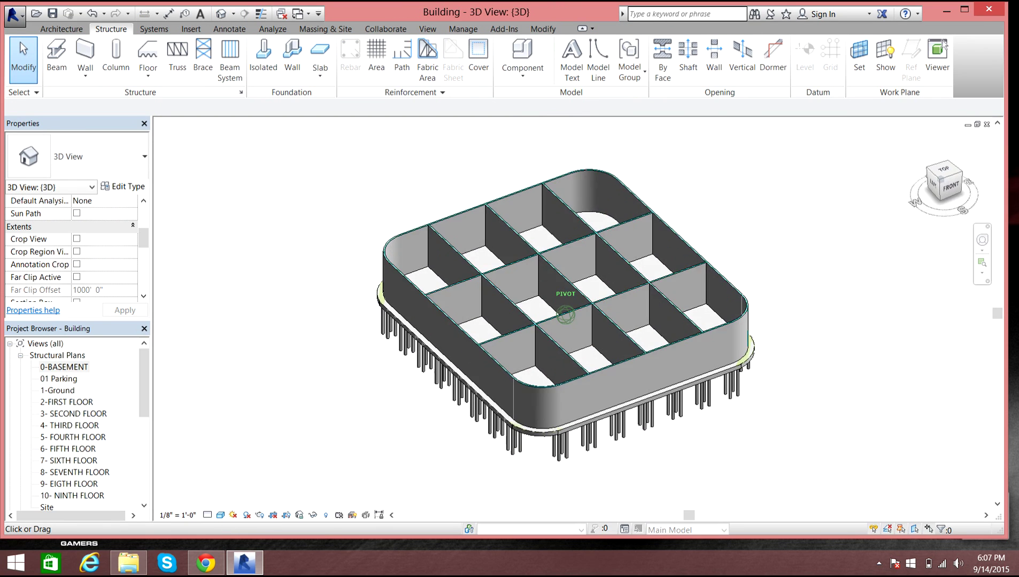
left_click(944, 170)
left_click(933, 193)
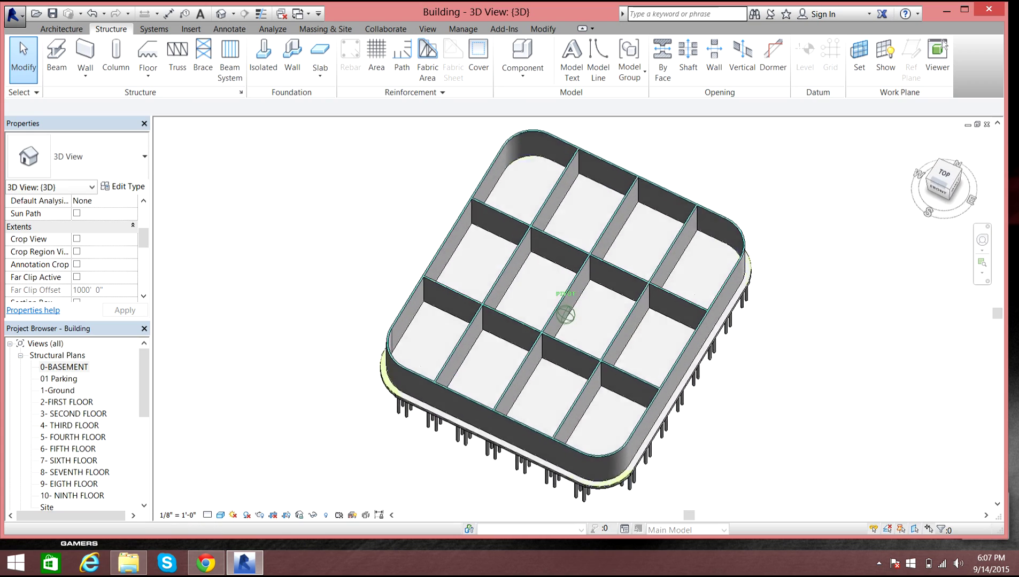
left_click(946, 194)
mouse_move(566, 315)
middle_mouse_down("shift")
mouse_move(583, 257)
mouse_move(587, 390)
middle_mouse_up("shift")
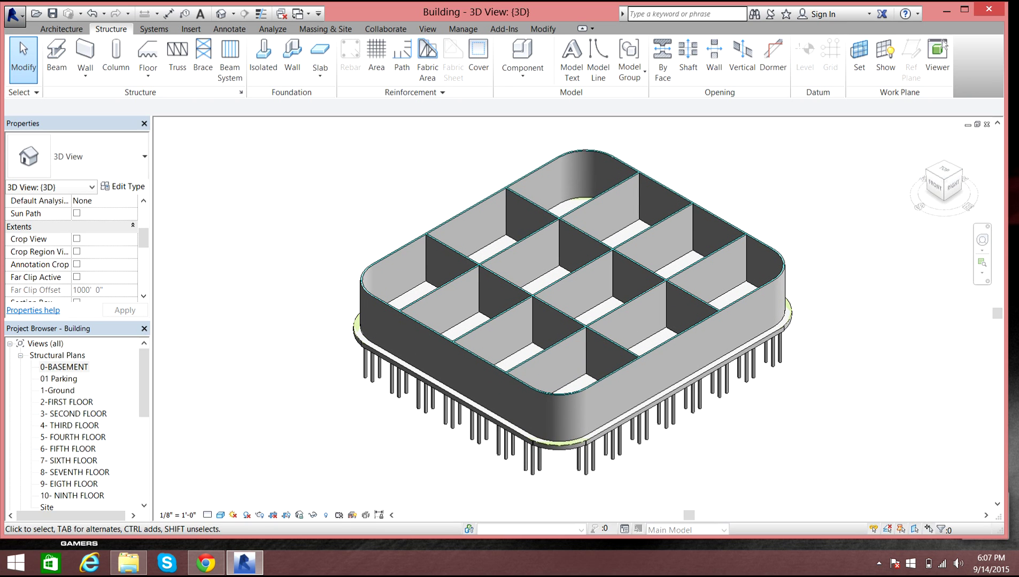
scroll(765, 227, "down", 2)
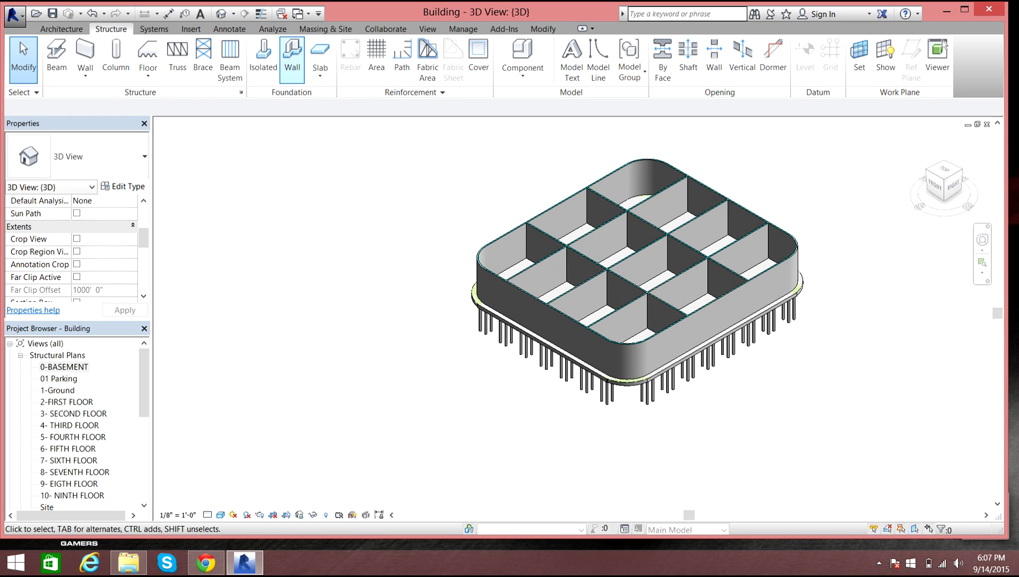
Start a Structural Foundation: Slab and confirm the 6" Foundation Slab type's single concrete layer
left_click(320, 75)
left_click(374, 97)
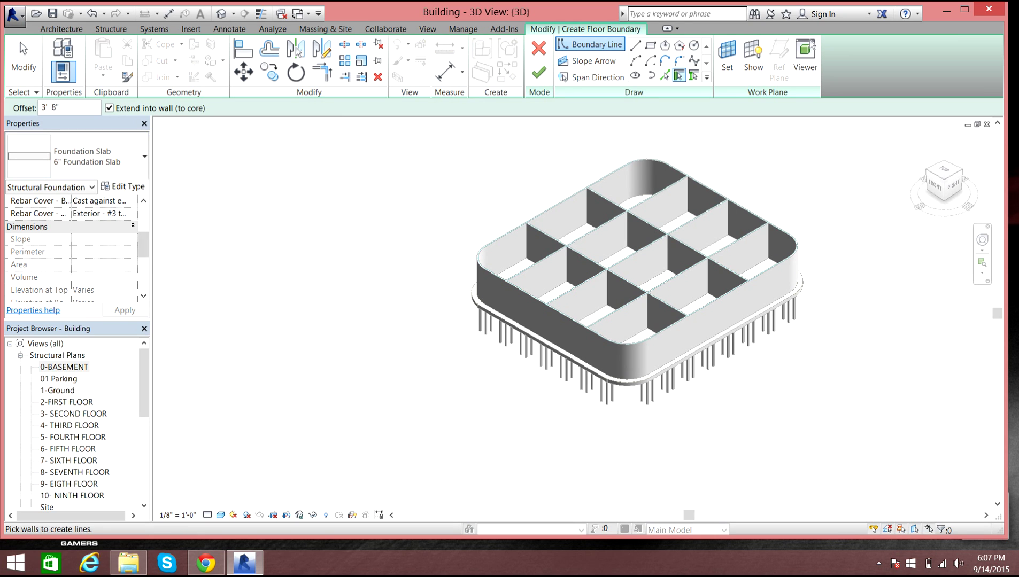
left_click(123, 186)
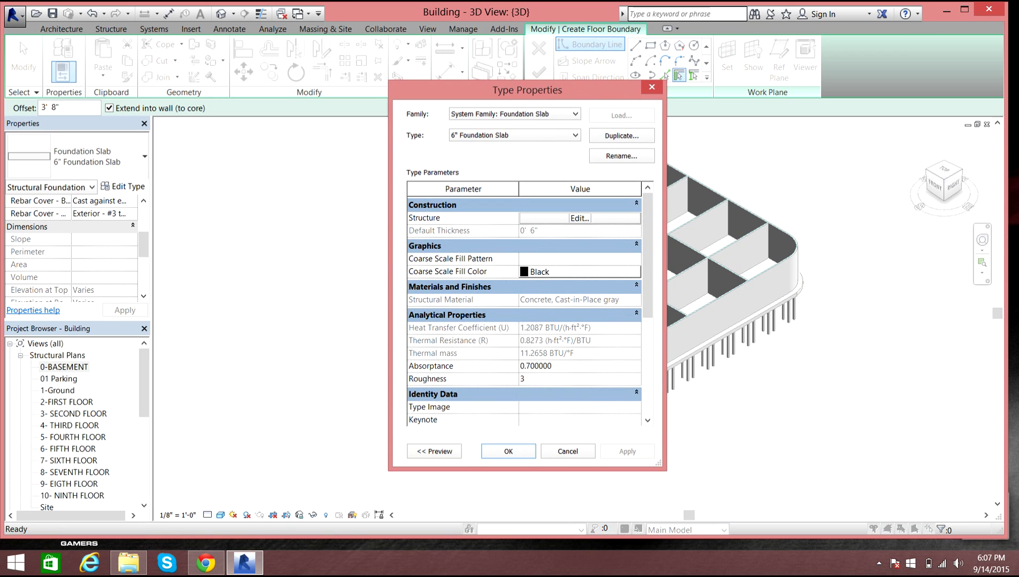
left_click(580, 218)
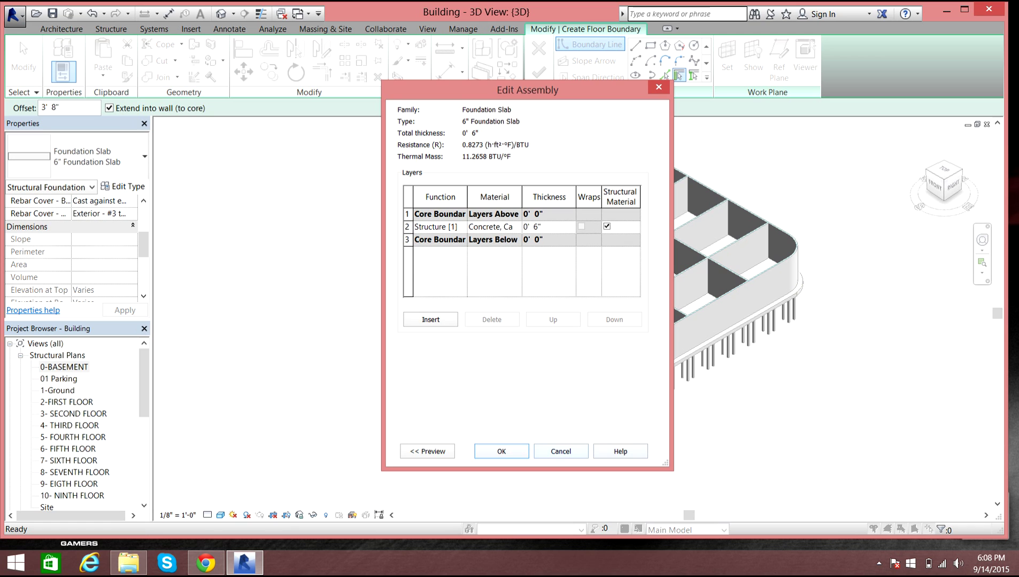
left_click(502, 451)
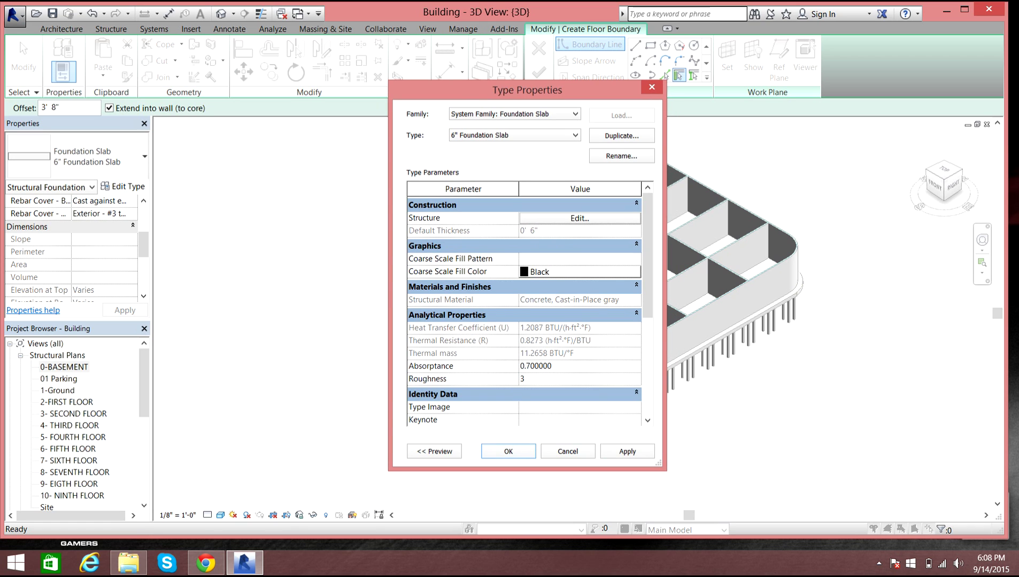
left_click(507, 451)
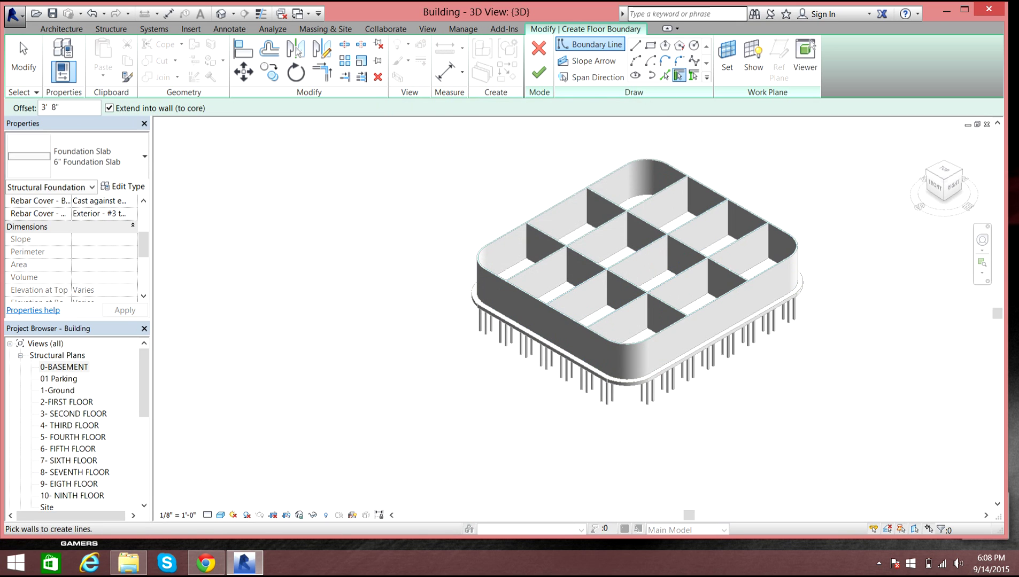
Display the model in Consistent Colors, then Shaded, then Hidden Line
left_click(221, 515)
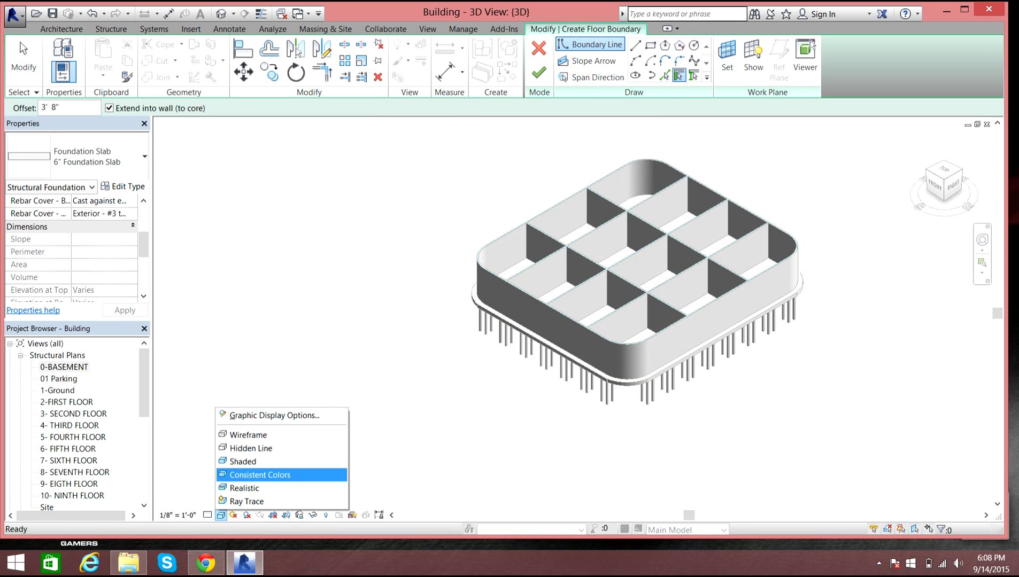
left_click(260, 475)
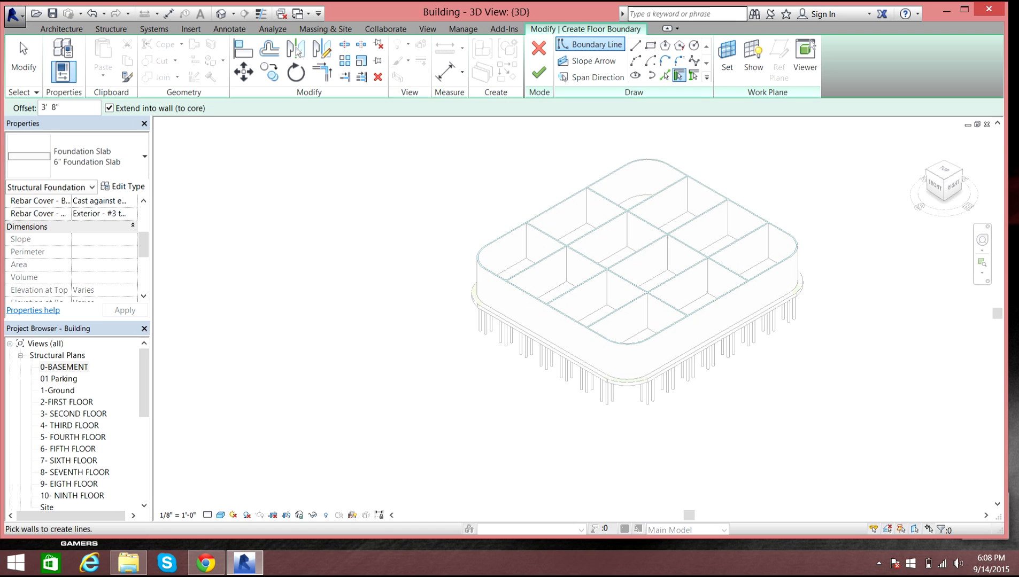
left_click(221, 516)
left_click(243, 462)
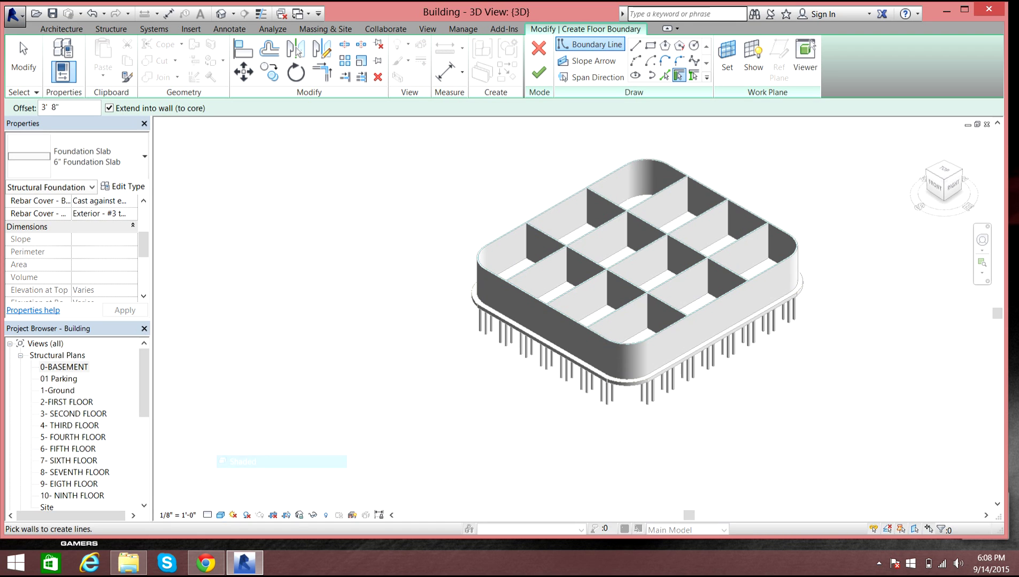
left_click(221, 516)
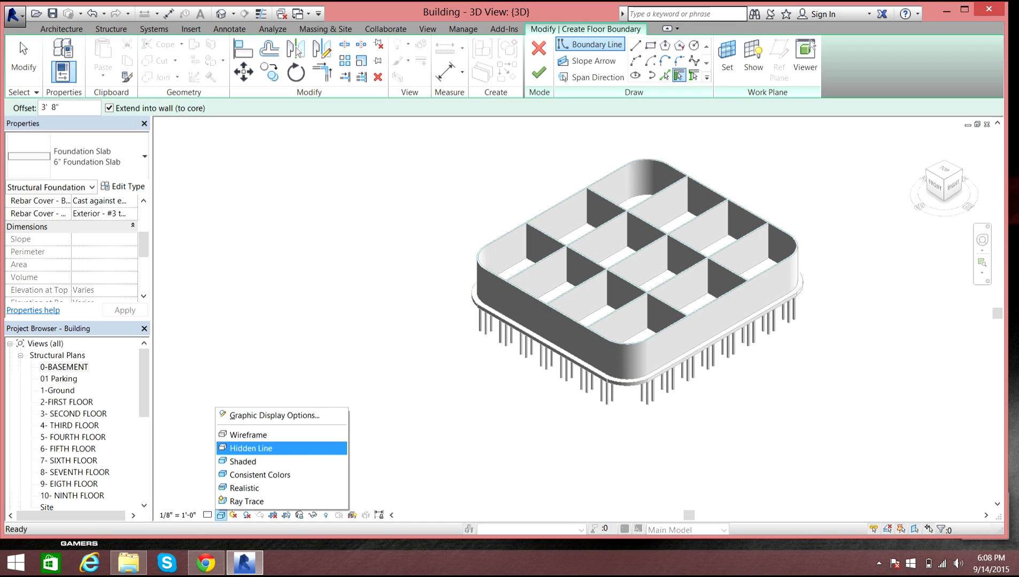
left_click(251, 448)
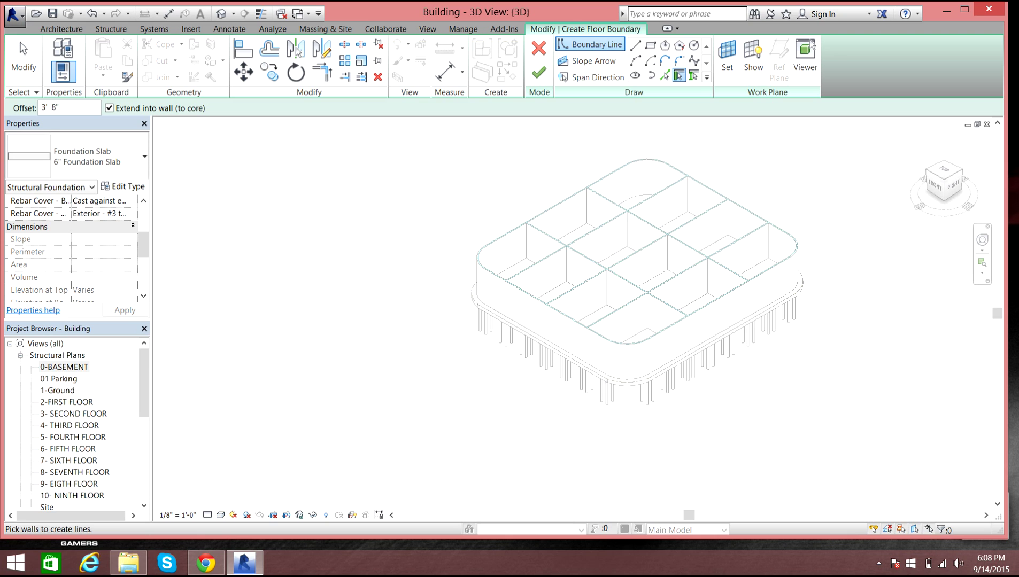
Set the detail level to Medium and render the model in Realistic style
left_click(221, 516)
left_click(207, 515)
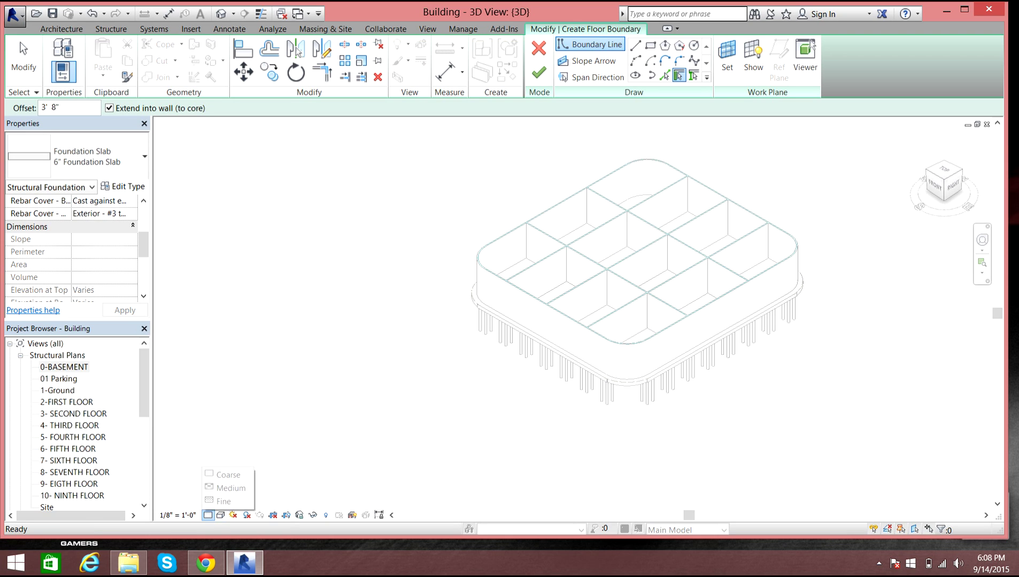
left_click(231, 488)
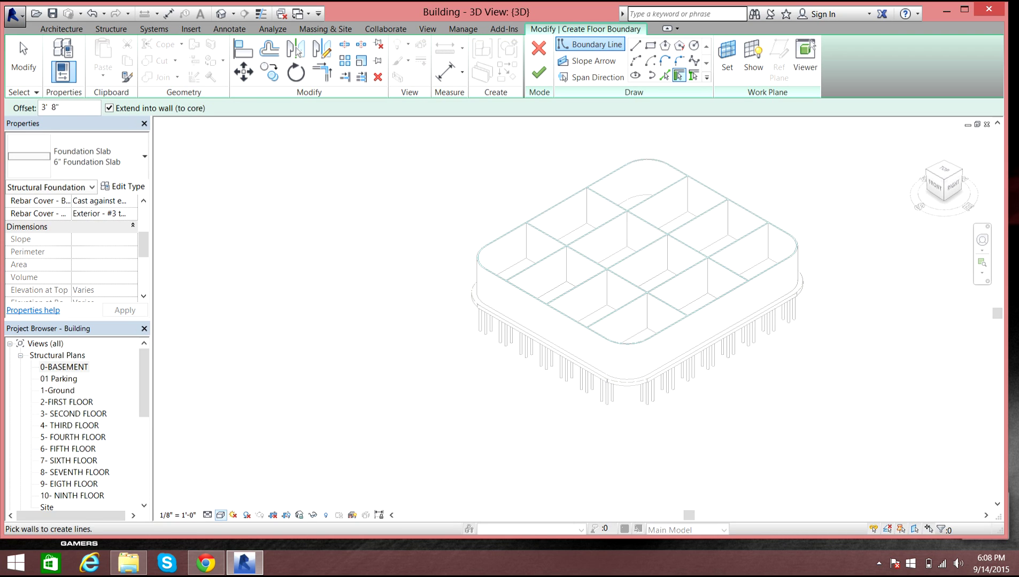
left_click(221, 516)
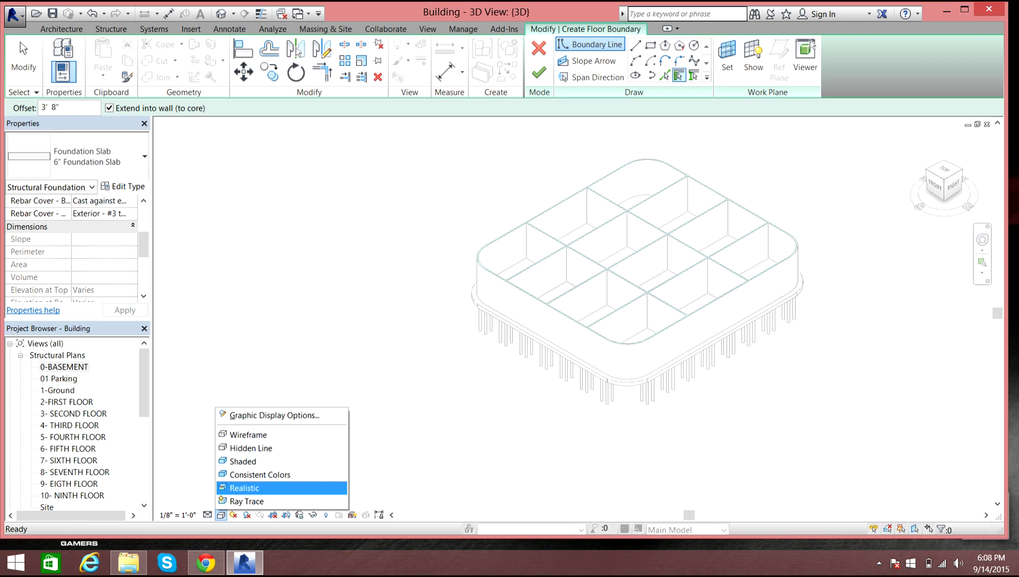
left_click(245, 488)
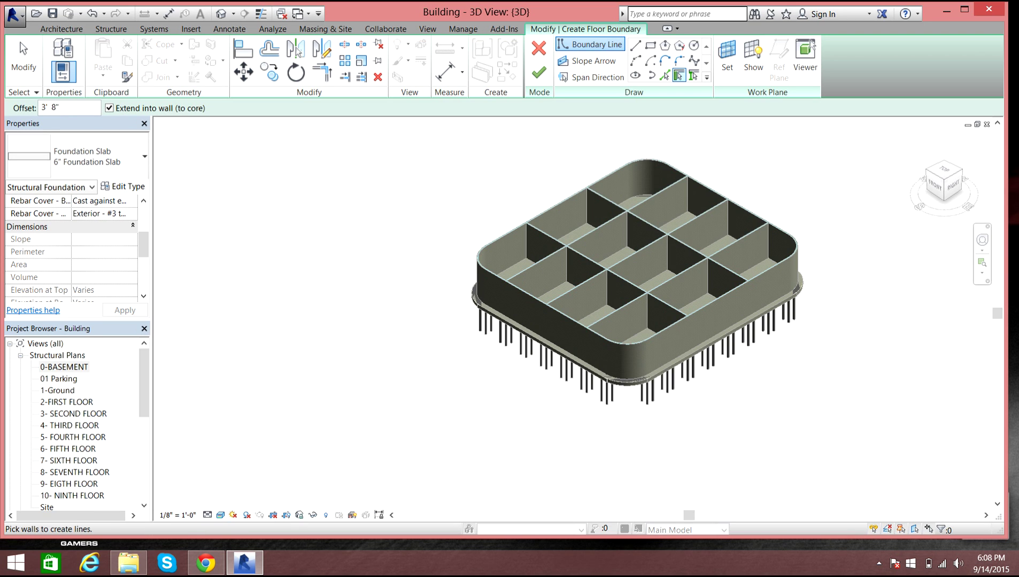
scroll(645, 277, "up", 5)
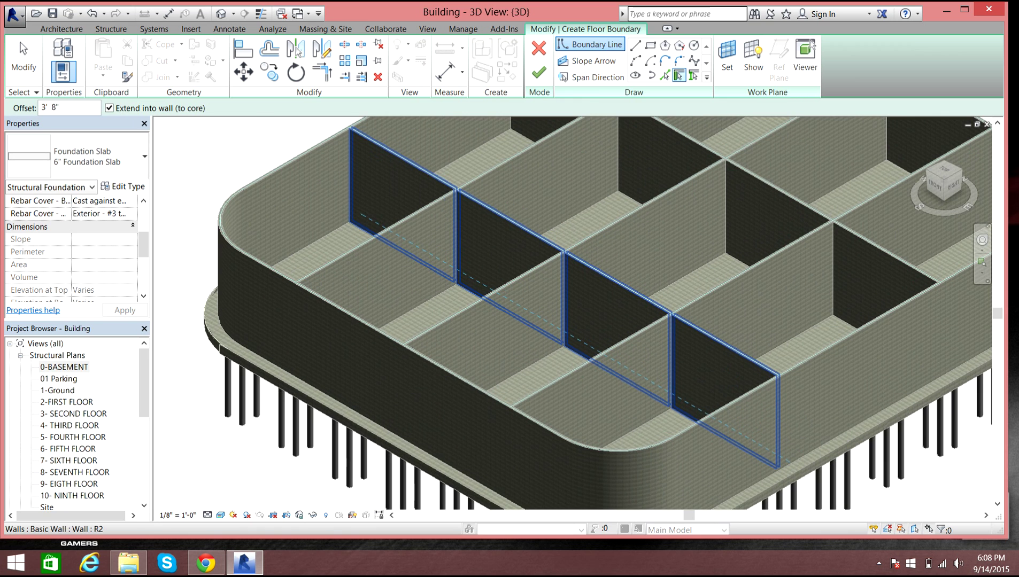
scroll(645, 277, "down", 5)
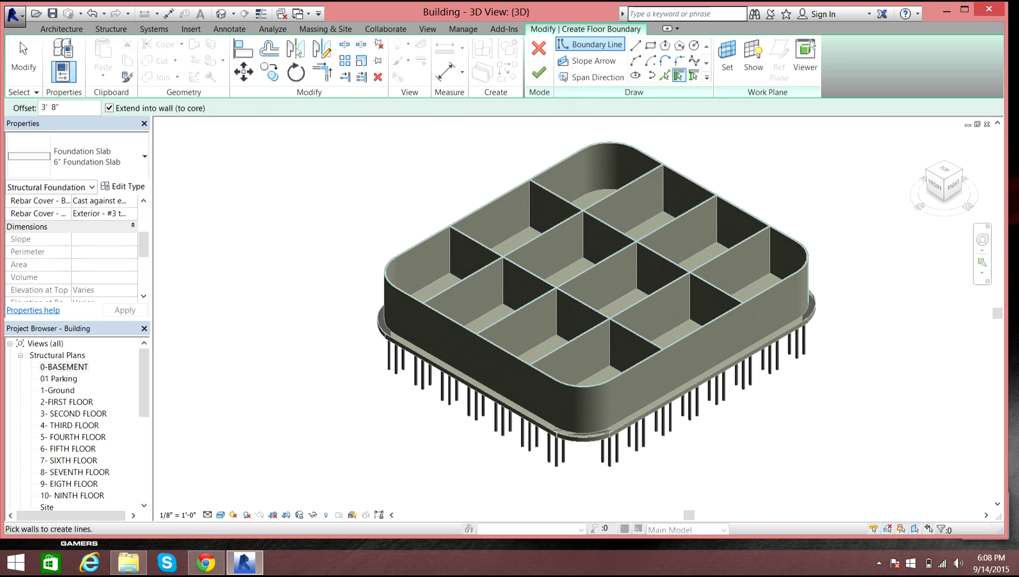